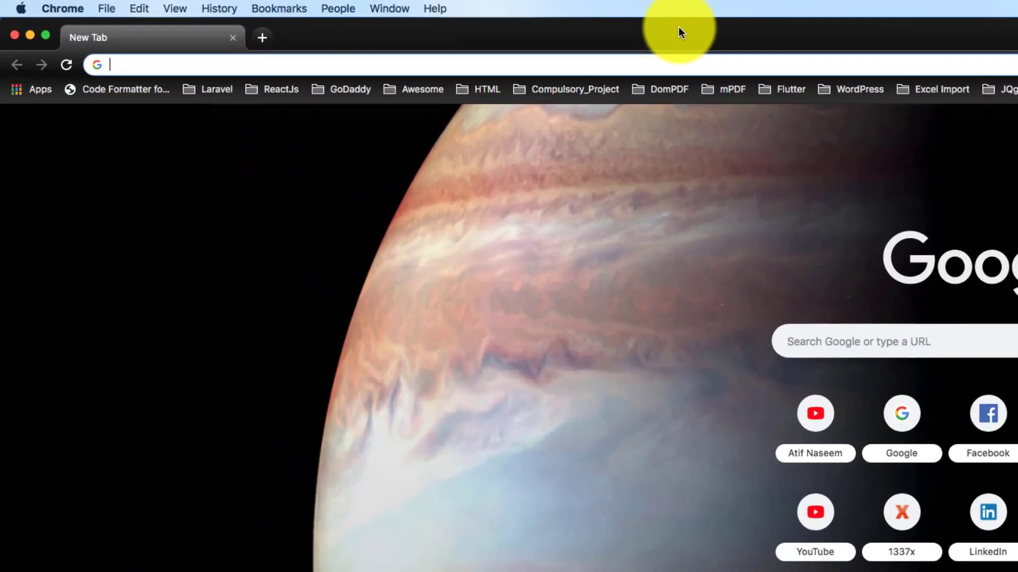
# Step: Search Google for 'download flutter' from Chrome's address bar
pyautogui.write('dow')
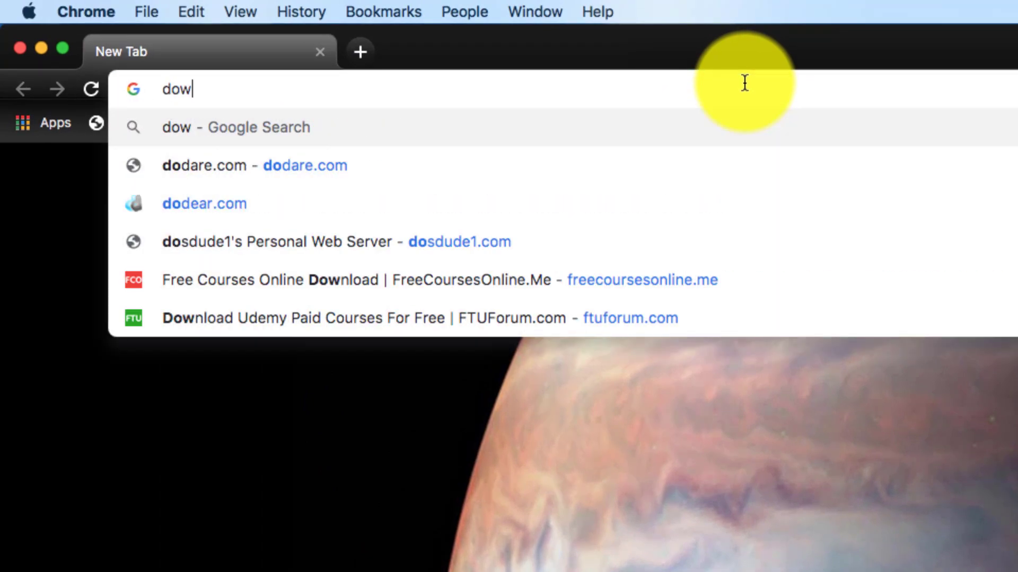
pyautogui.write('nload flutter')
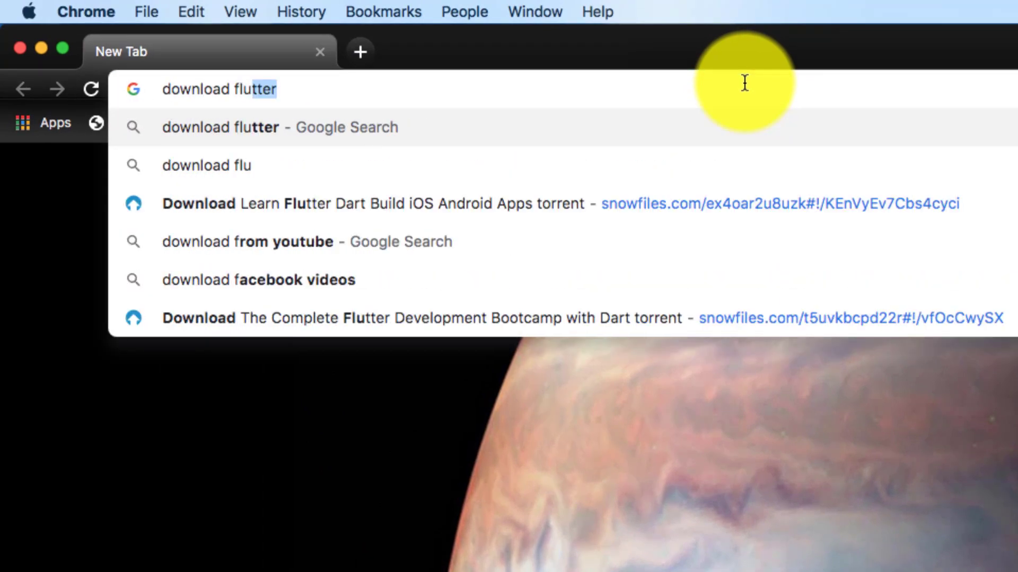
pyautogui.press('Return')
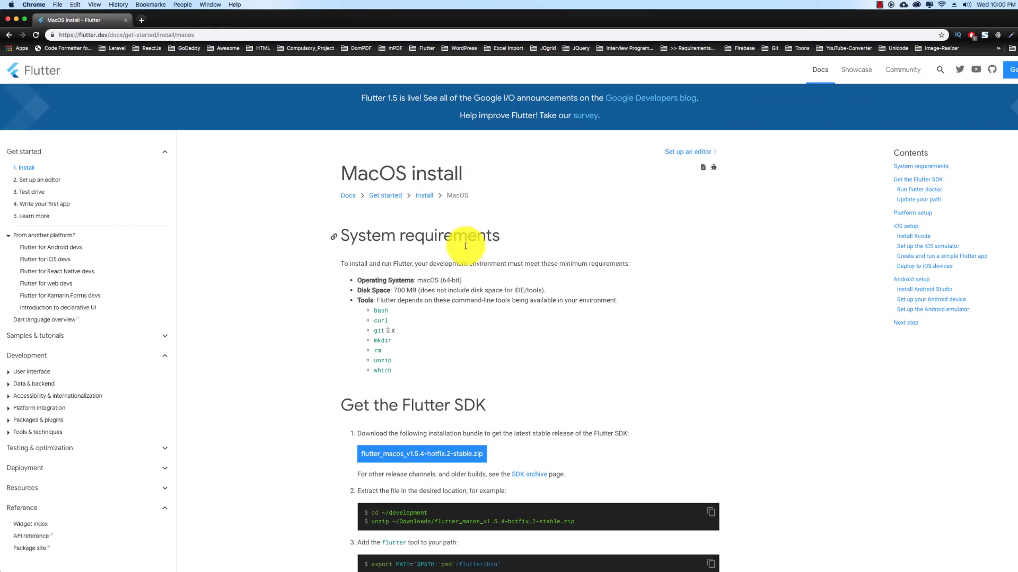
# Step: Scroll to the Get the Flutter SDK step and zoom the page to 150%
pyautogui.scroll(-2, 512, 351)
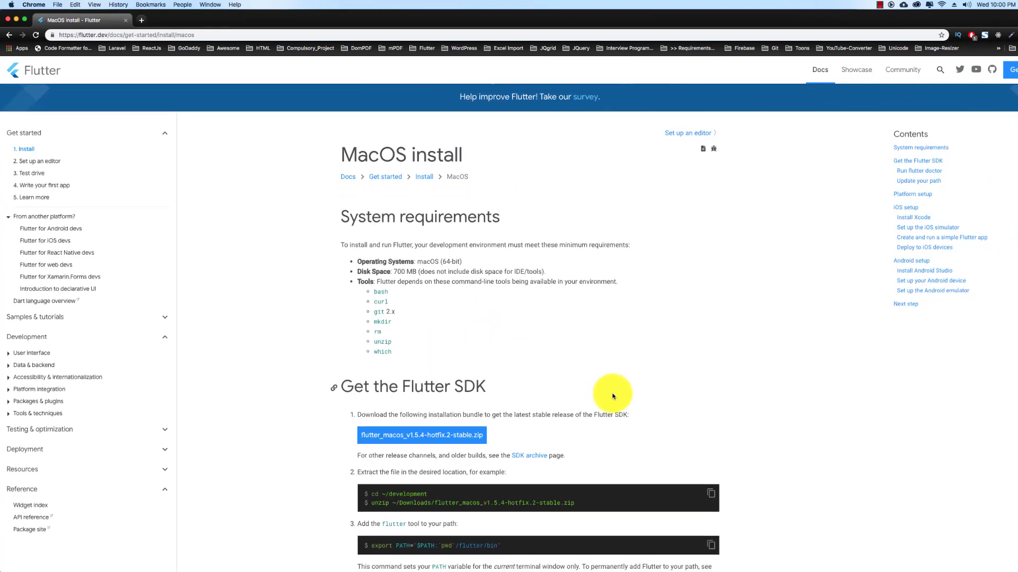
pyautogui.scroll(-5, 608, 390)
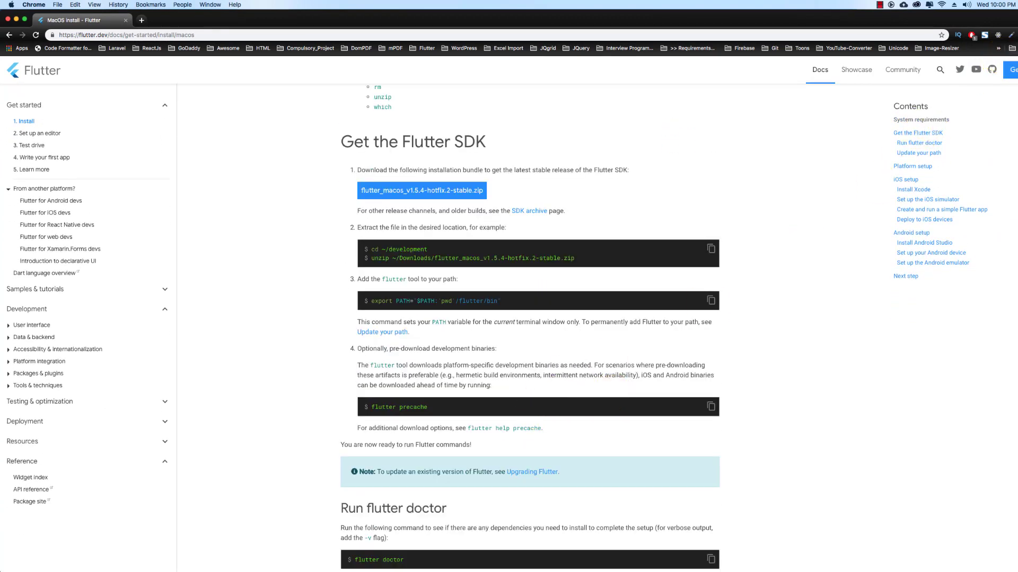
pyautogui.click(1014, 35)
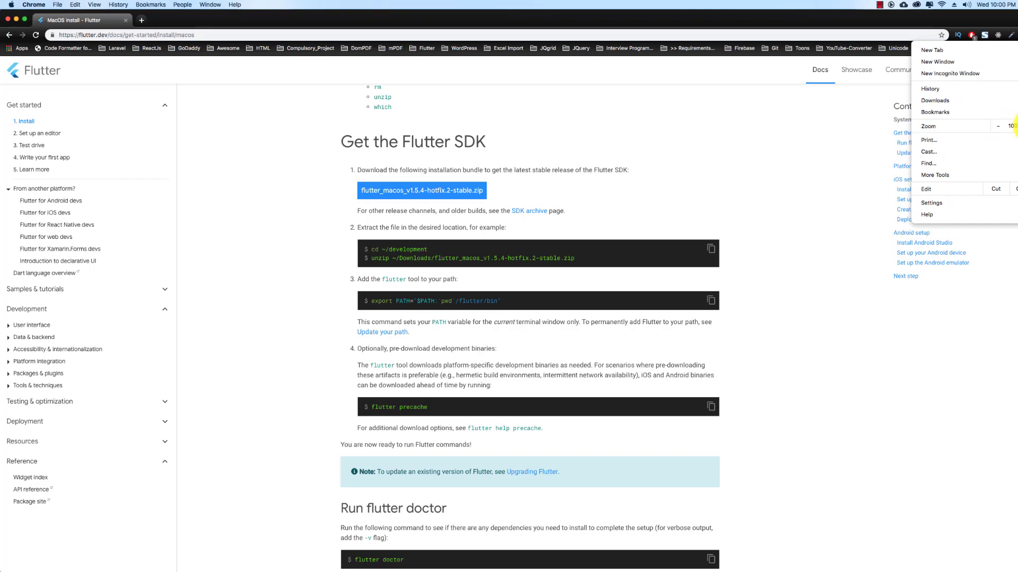
pyautogui.click(1015, 126)
pyautogui.click(1015, 127)
pyautogui.click(1015, 126)
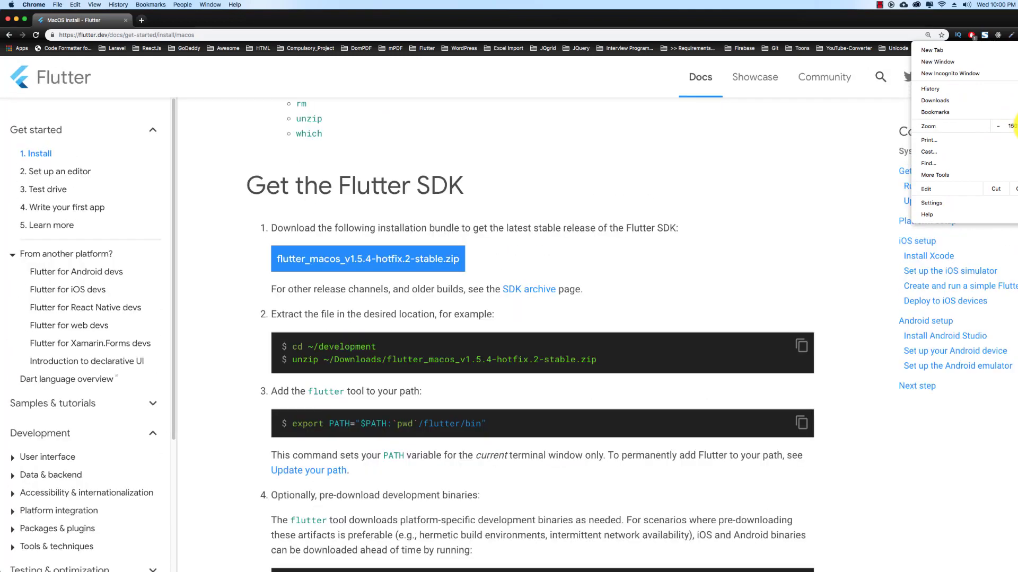
pyautogui.click(689, 212)
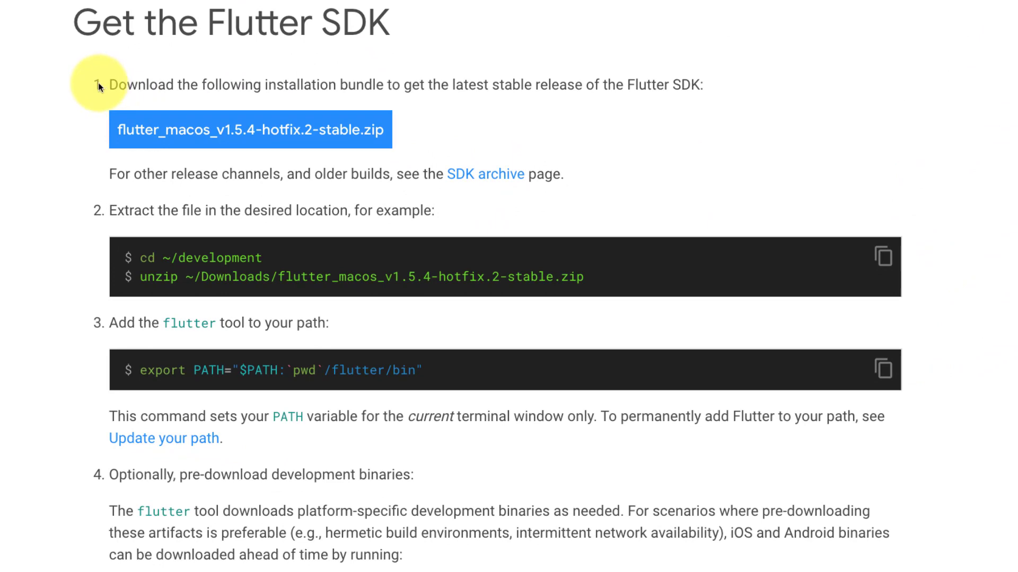
# Step: Download the flutter_macos_v1.5.4-hotfix.2-stable.zip SDK bundle
pyautogui.moveTo(98, 86); pyautogui.dragTo(691, 85)
pyautogui.scroll(-7, 280, 234)
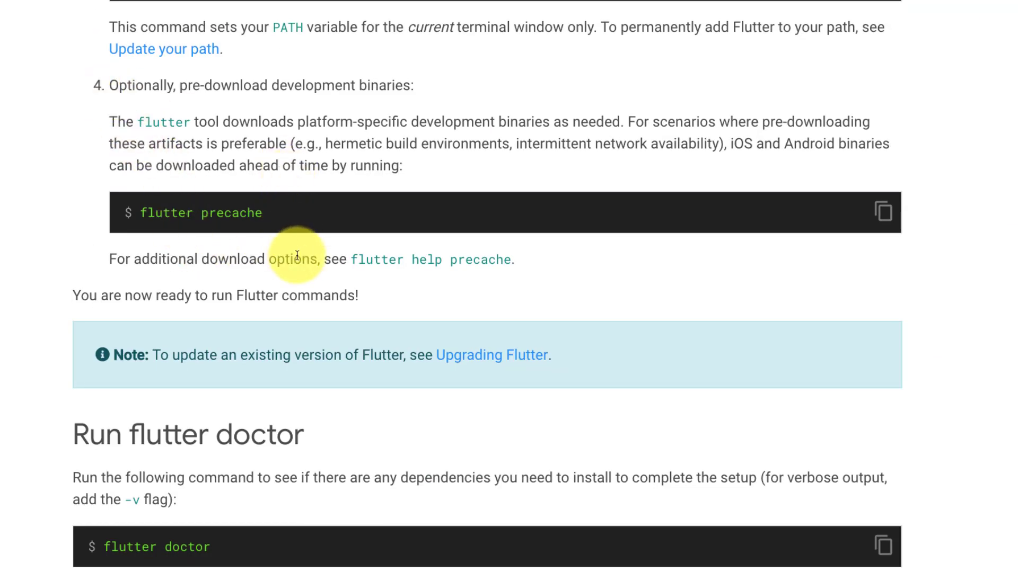
pyautogui.scroll(9, 295, 256)
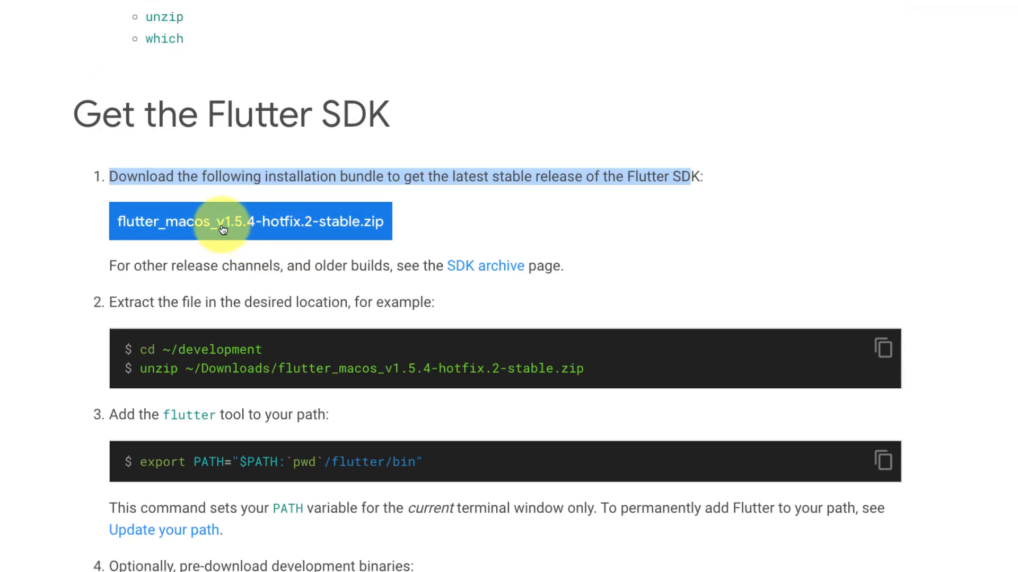
pyautogui.click(222, 229)
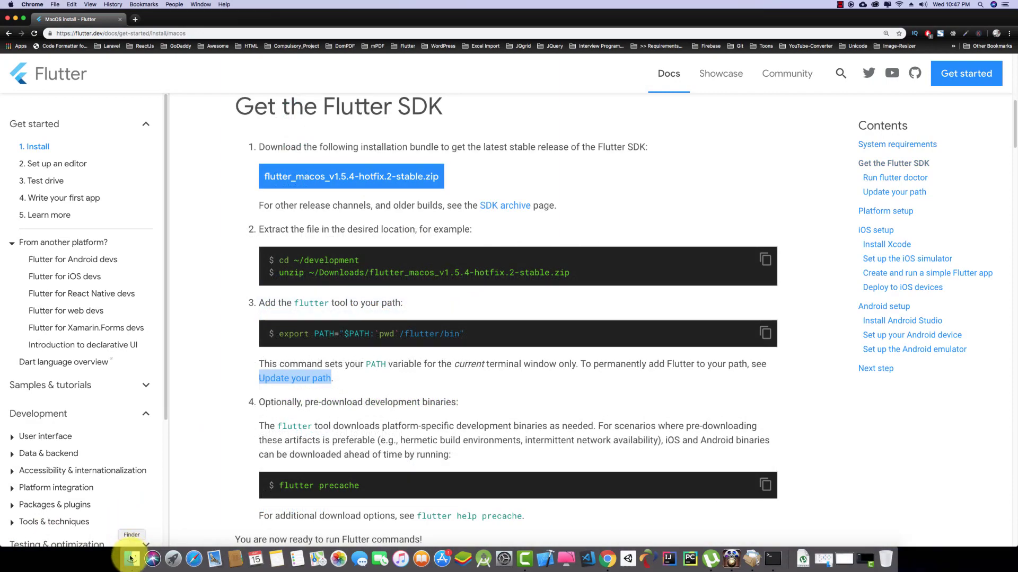
# Step: Open a new Finder window on the SSD drive and select its flutter folder
pyautogui.rightClick(131, 560)
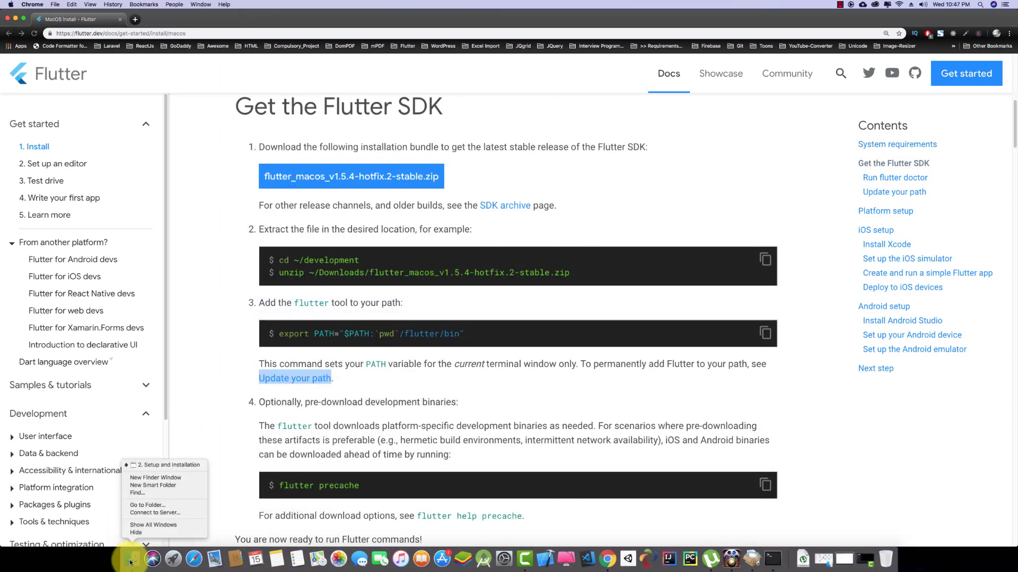
pyautogui.click(150, 479)
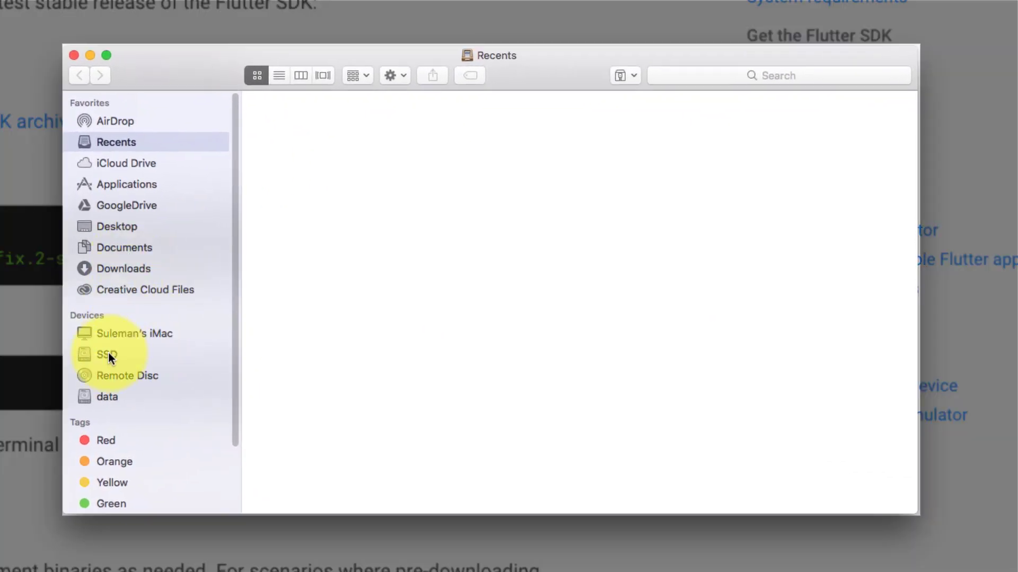
pyautogui.click(108, 355)
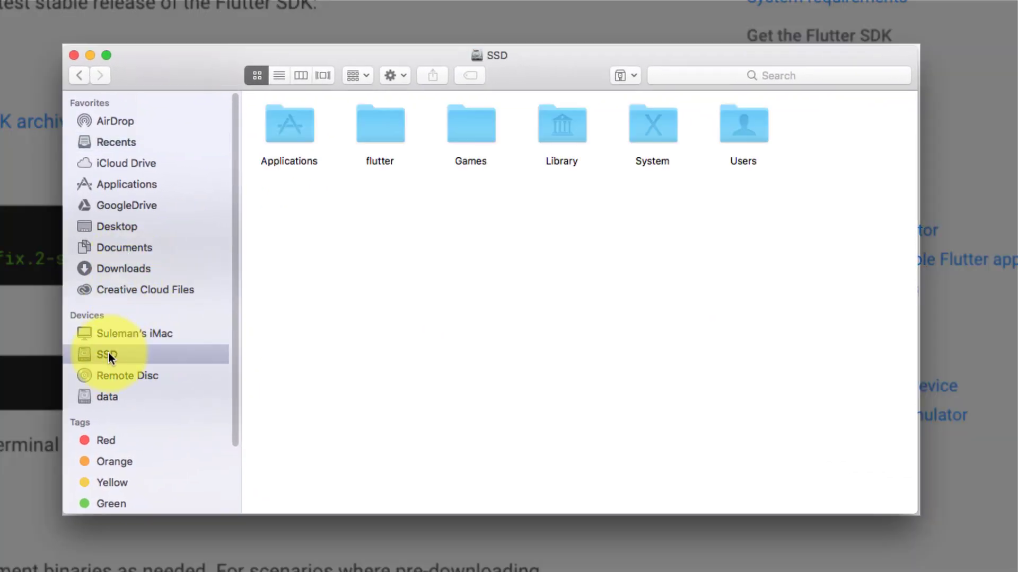
pyautogui.click(383, 135)
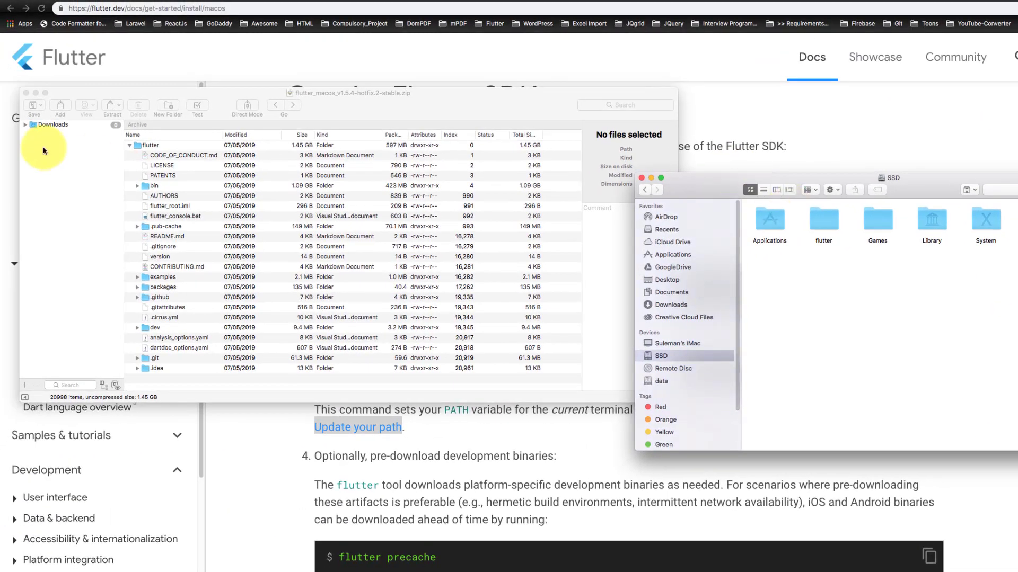
# Step: Compare the archive's flutter folder with the SSD's extracted flutter folder, then close the archiver
pyautogui.click(79, 136)
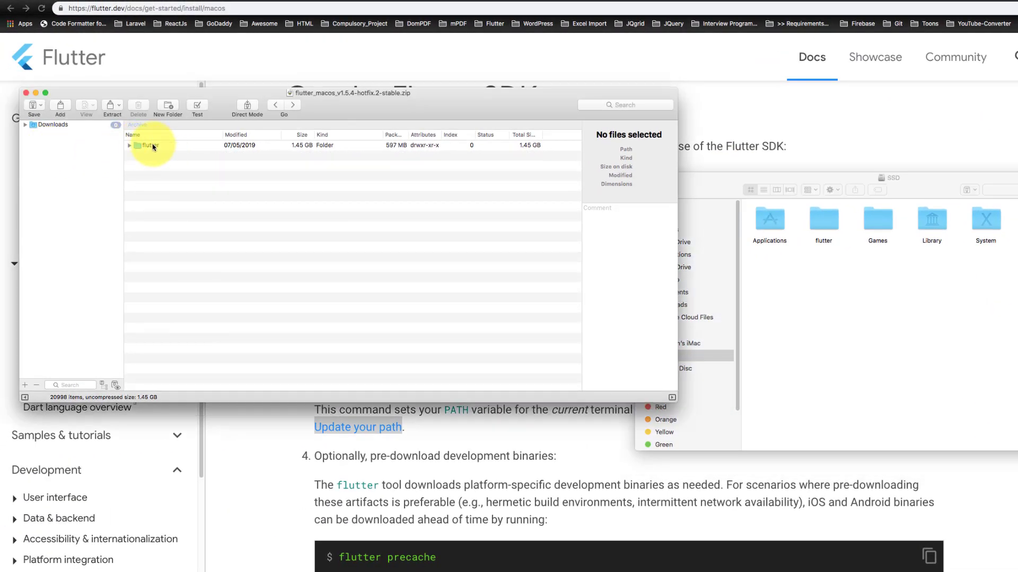
pyautogui.click(145, 147)
pyautogui.click(915, 277)
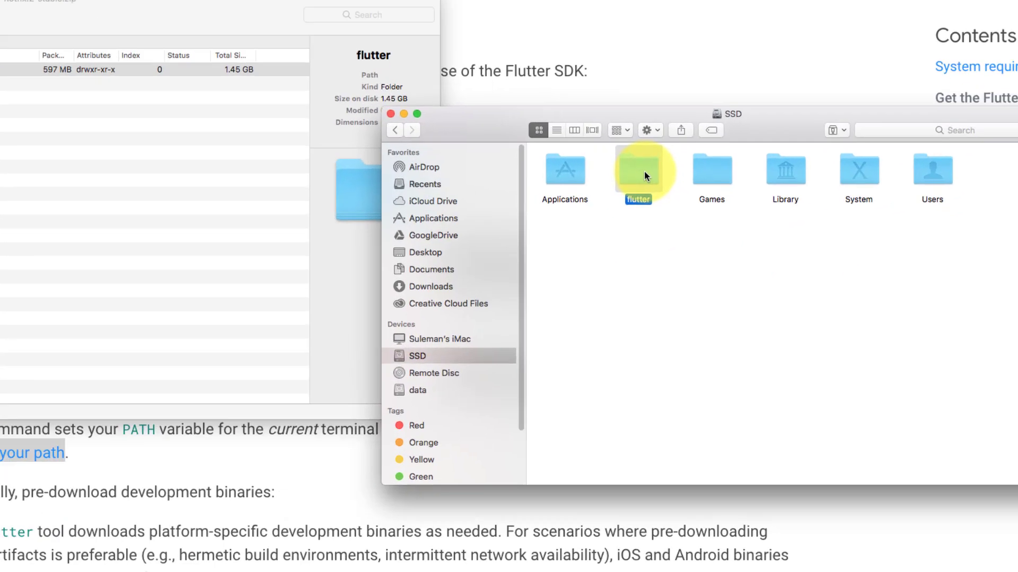
pyautogui.doubleClick(830, 224)
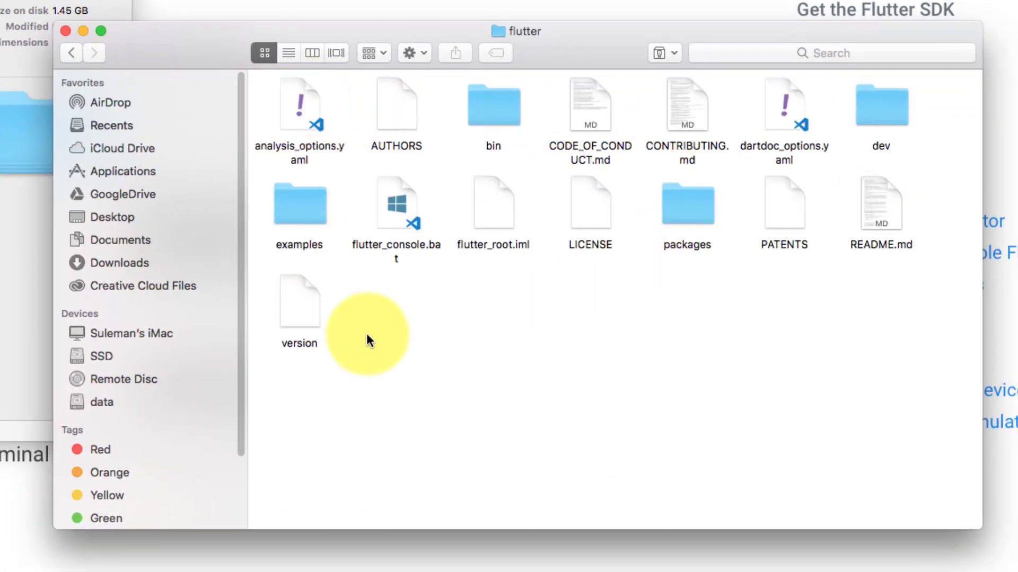
pyautogui.click(74, 53)
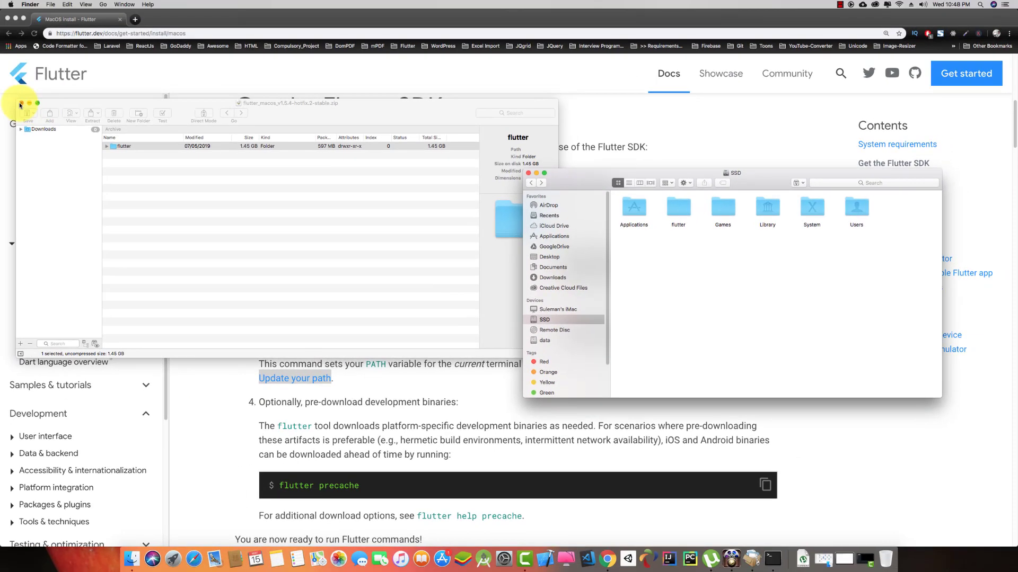
pyautogui.click(22, 106)
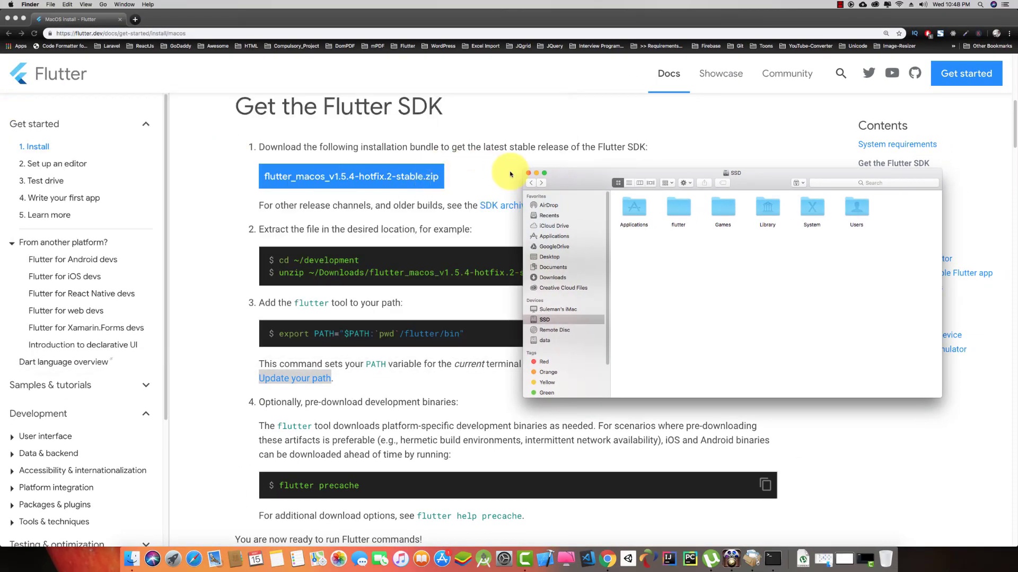
# Step: Close Finder and copy the step 2 extract commands from the Flutter docs
pyautogui.click(528, 174)
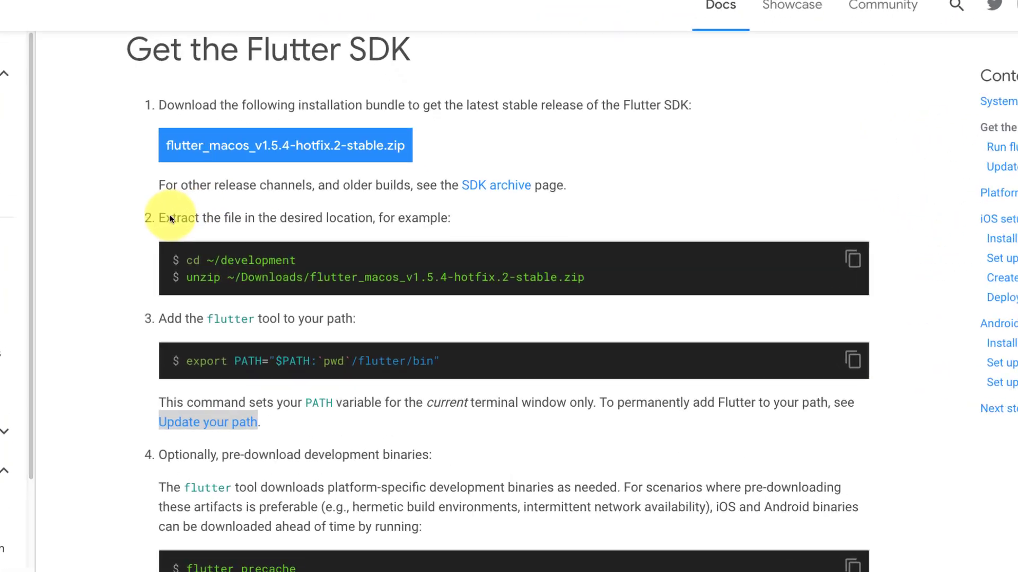
pyautogui.click(401, 211)
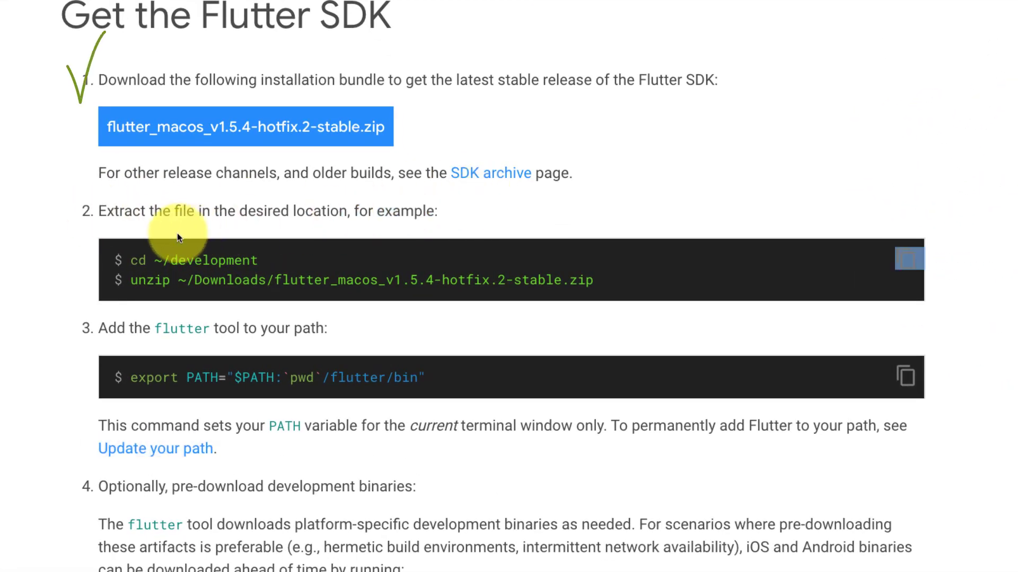
pyautogui.moveTo(100, 328); pyautogui.dragTo(347, 328)
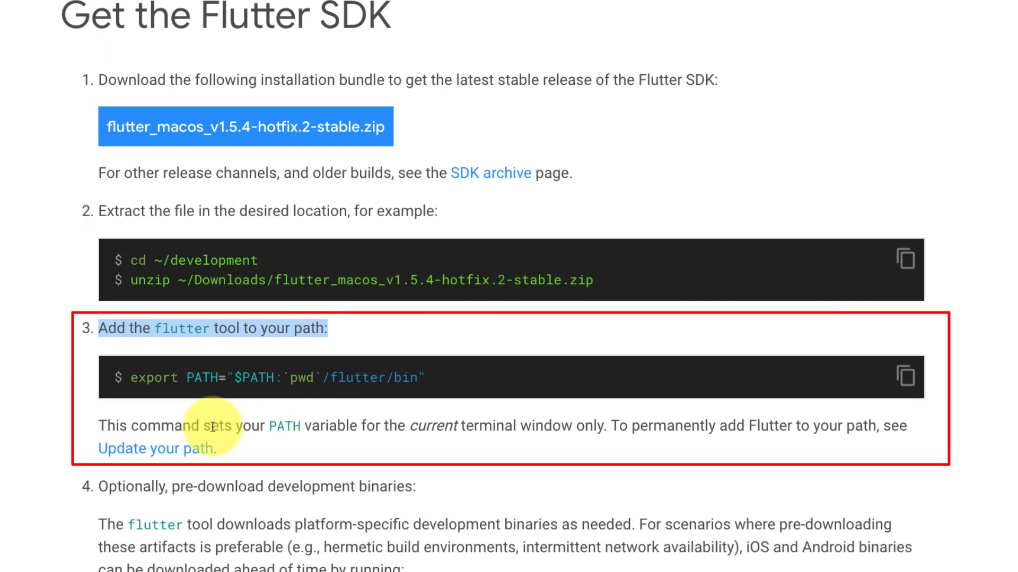
# Step: Open Update your path in a new tab and highlight its .bash_profile instructions
pyautogui.rightClick(178, 448)
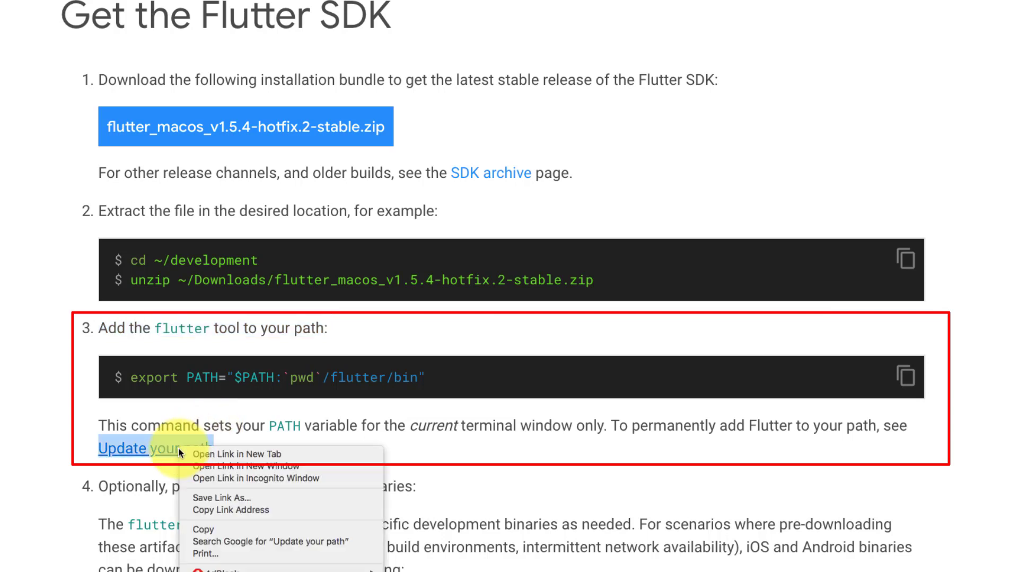
pyautogui.click(185, 451)
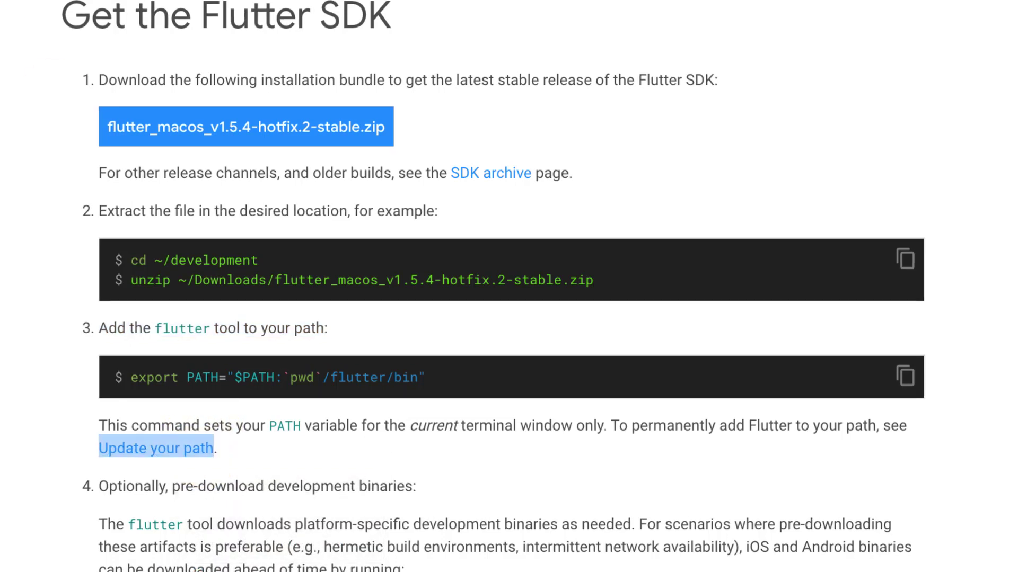
pyautogui.hotkey('ctrl', 'Tab')
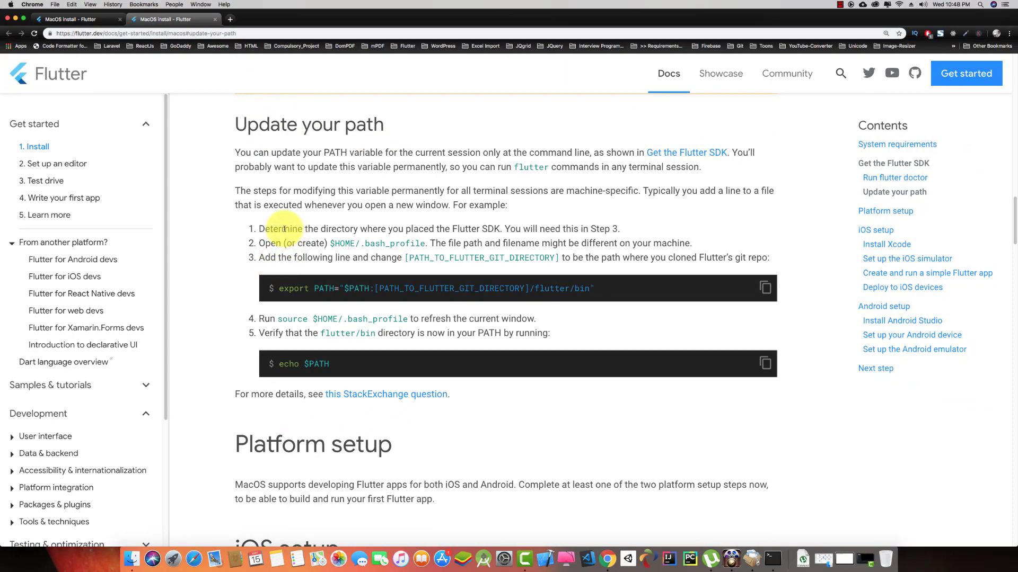
pyautogui.moveTo(259, 229); pyautogui.dragTo(618, 229)
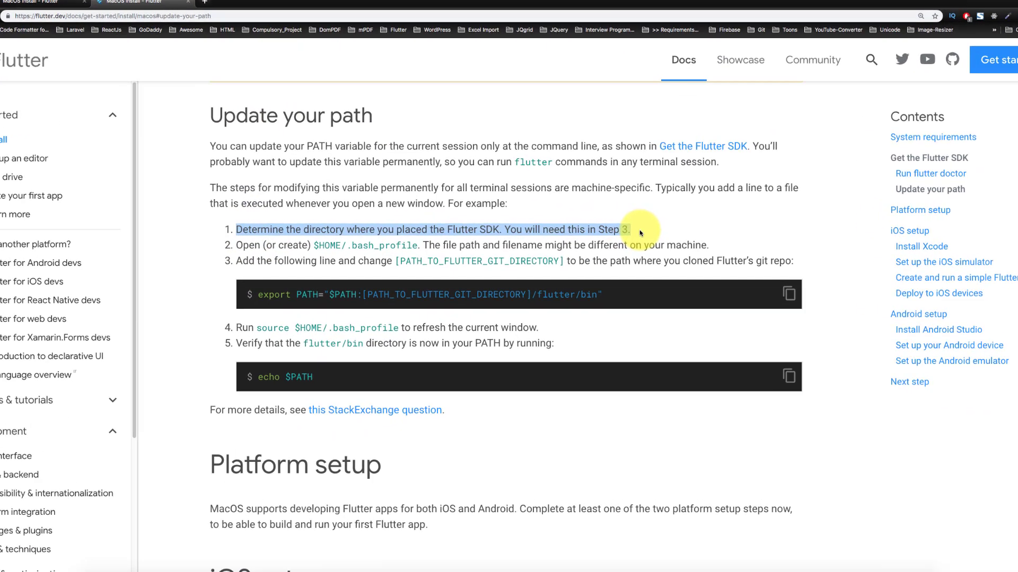
pyautogui.moveTo(100, 257); pyautogui.dragTo(355, 258)
pyautogui.click(266, 268)
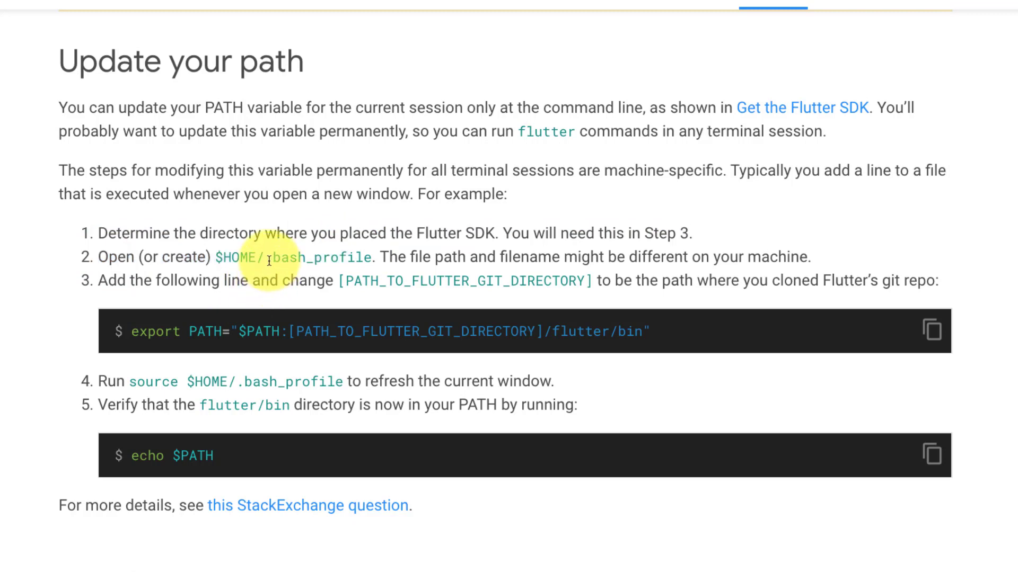
pyautogui.moveTo(267, 261); pyautogui.dragTo(369, 262)
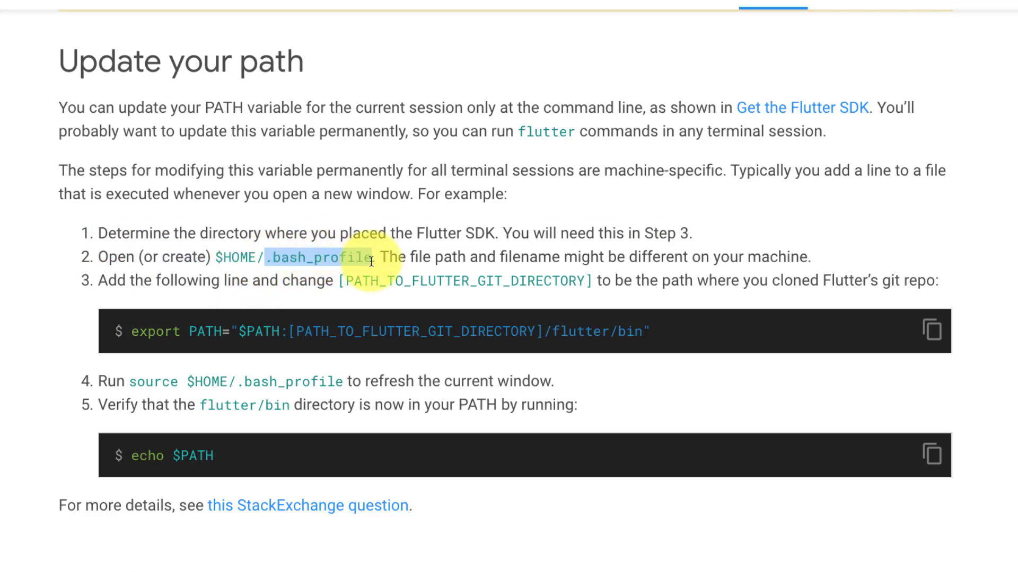
pyautogui.moveTo(265, 258); pyautogui.dragTo(374, 258)
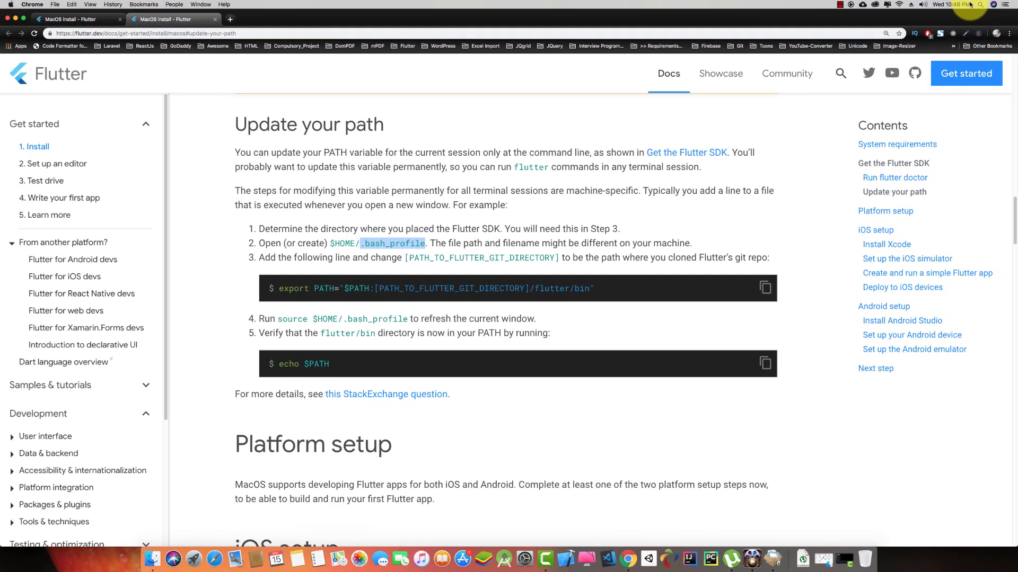
# Step: Launch Terminal and run open -e .bash_profile to edit it in TextEdit
pyautogui.click(980, 5)
pyautogui.write('t')
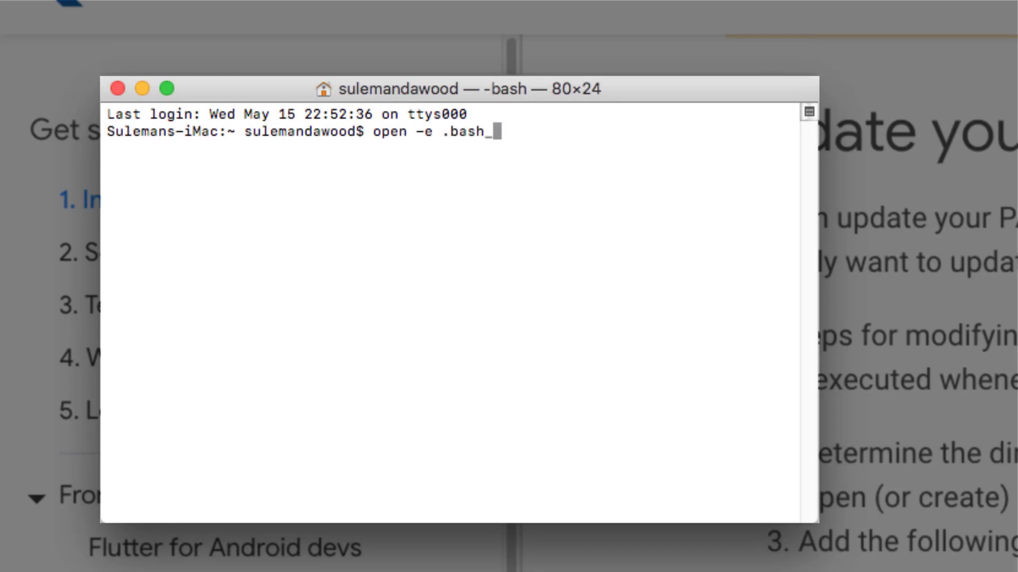
pyautogui.press('Return')
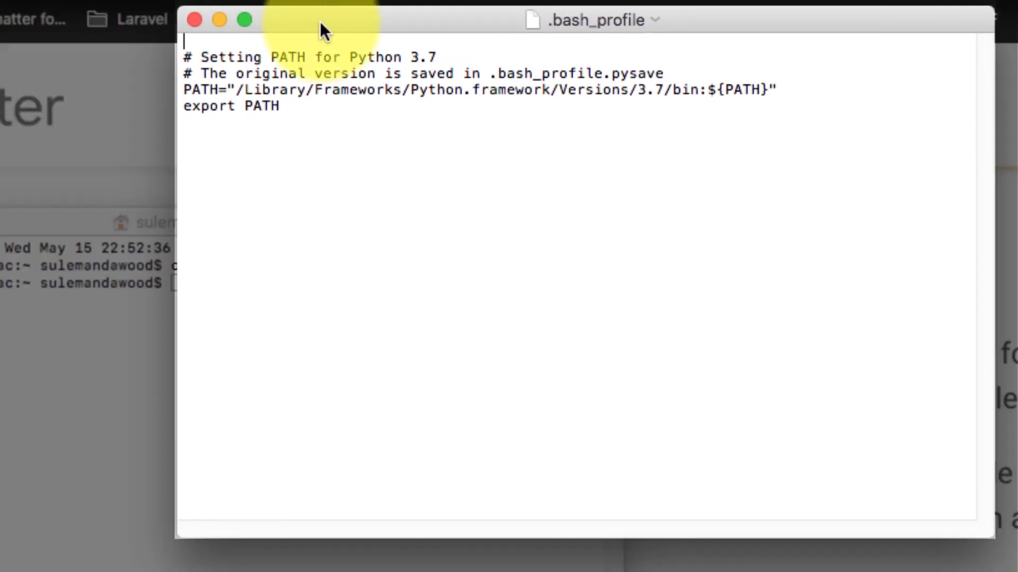
# Step: Add a new line below export PATH and paste export PATH="$PATH: copied from the docs
pyautogui.click(319, 110)
pyautogui.press('Return')
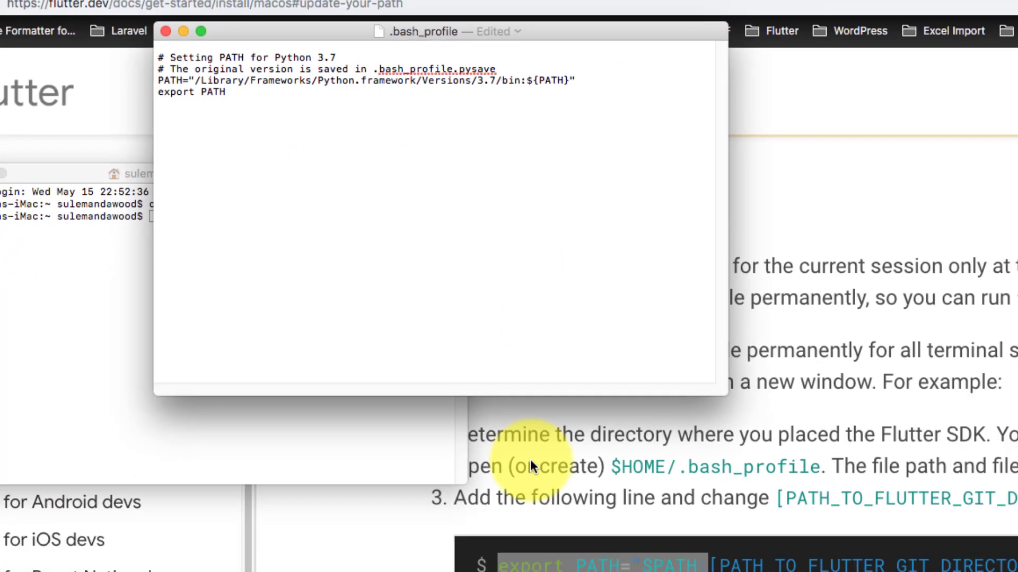
pyautogui.moveTo(229, 288); pyautogui.dragTo(345, 287)
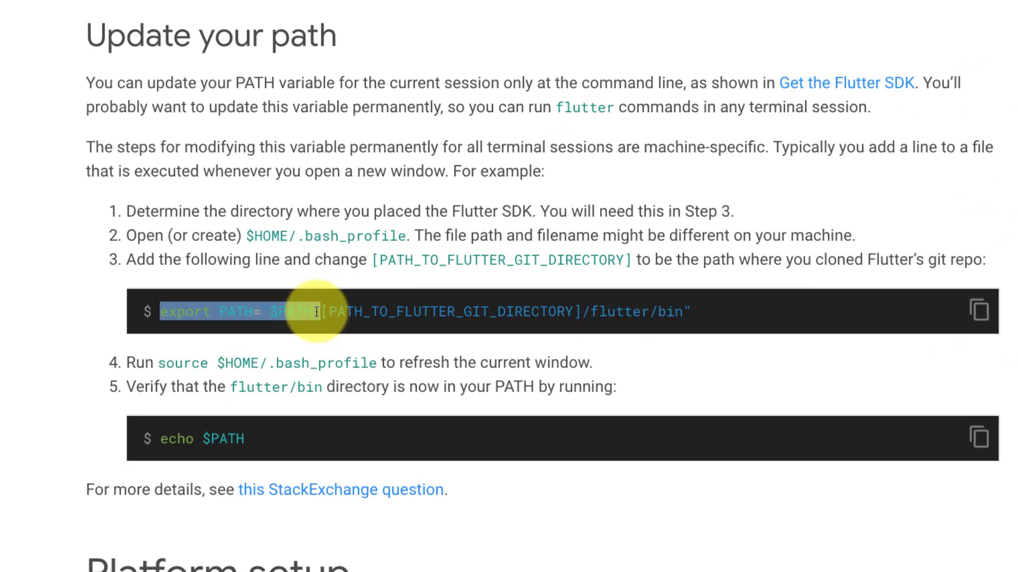
pyautogui.rightClick(326, 305)
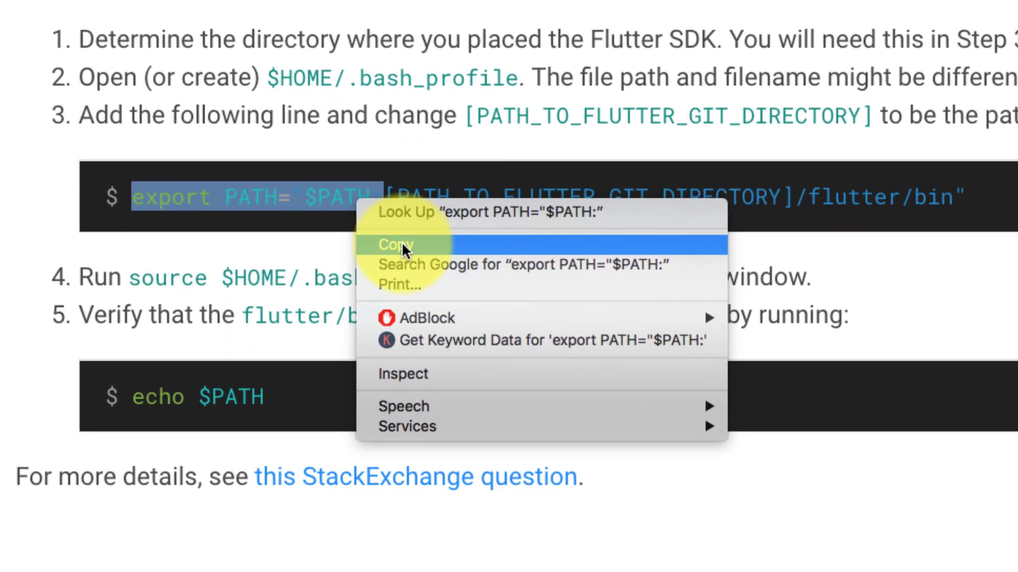
pyautogui.click(387, 263)
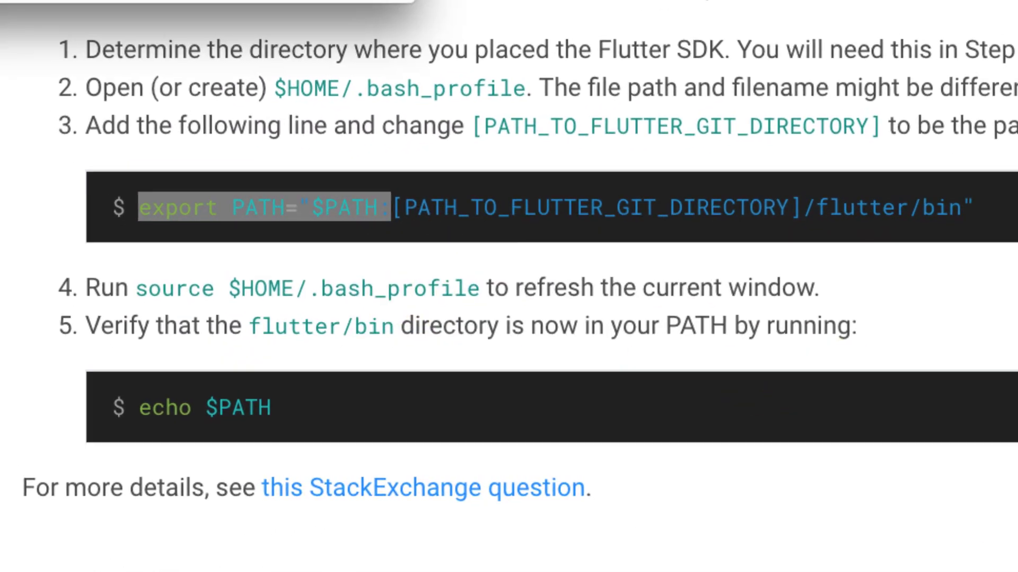
pyautogui.press('super+Tab')
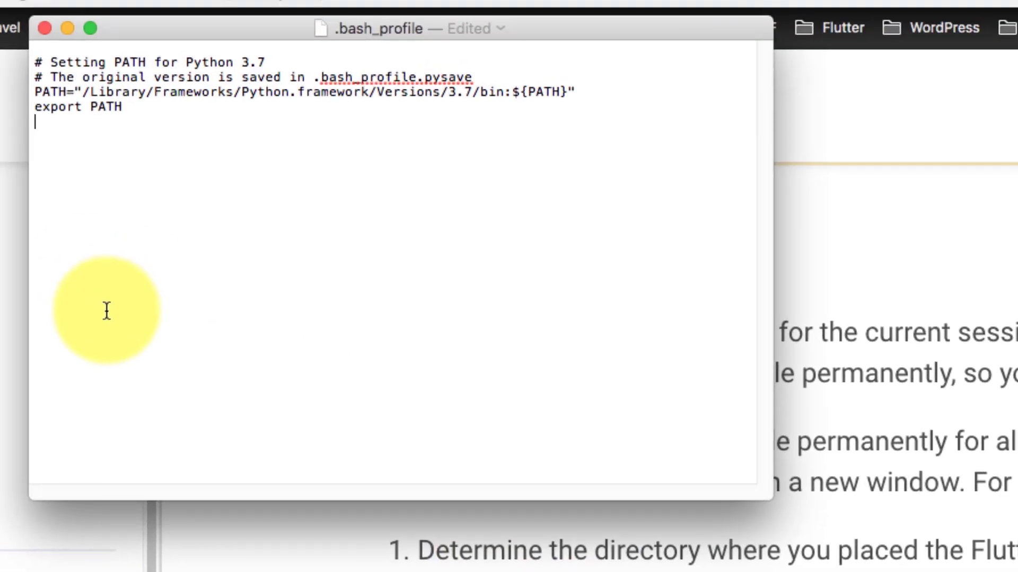
pyautogui.press('super+v')
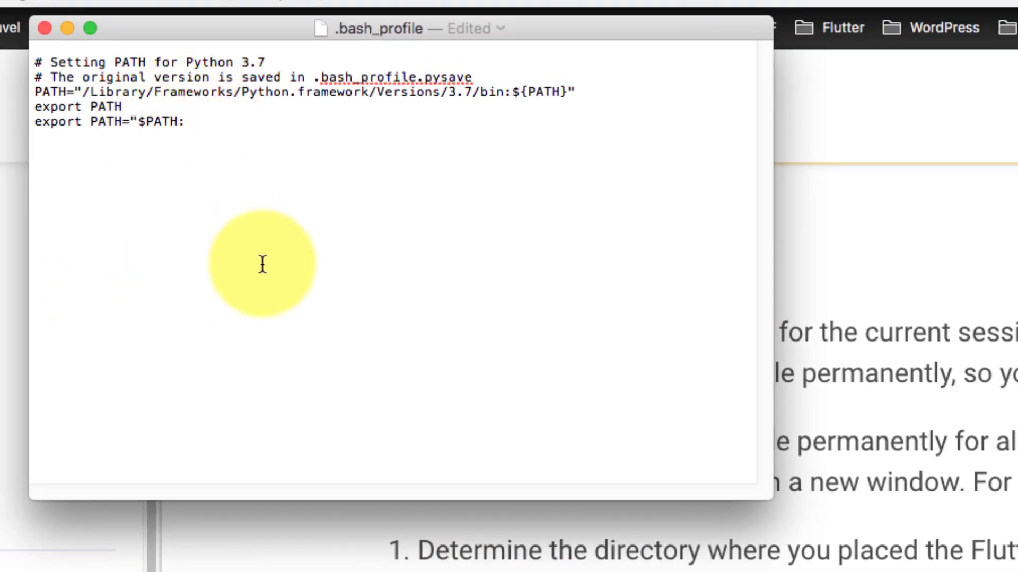
pyautogui.press('super+Tab')
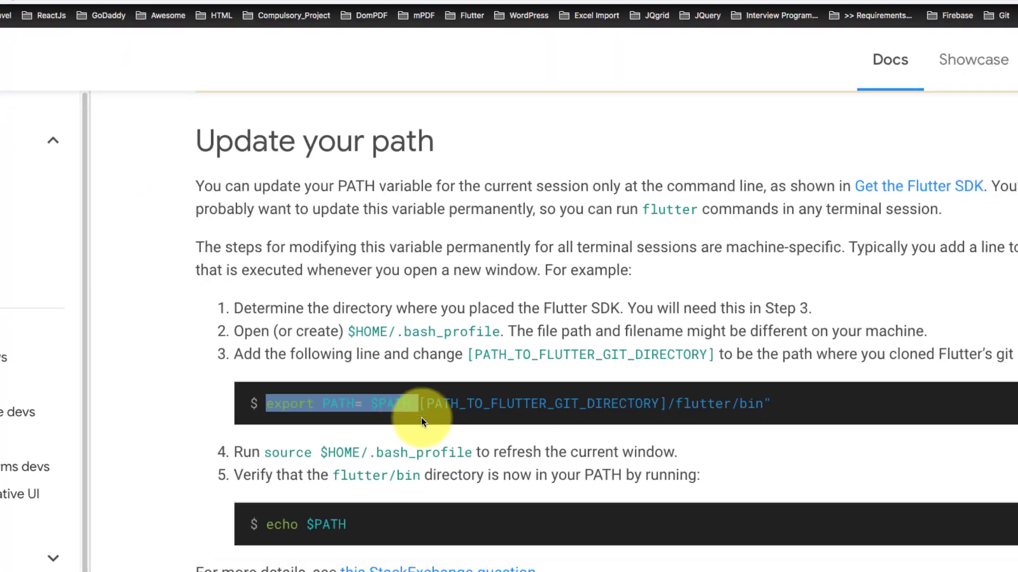
pyautogui.click(389, 384)
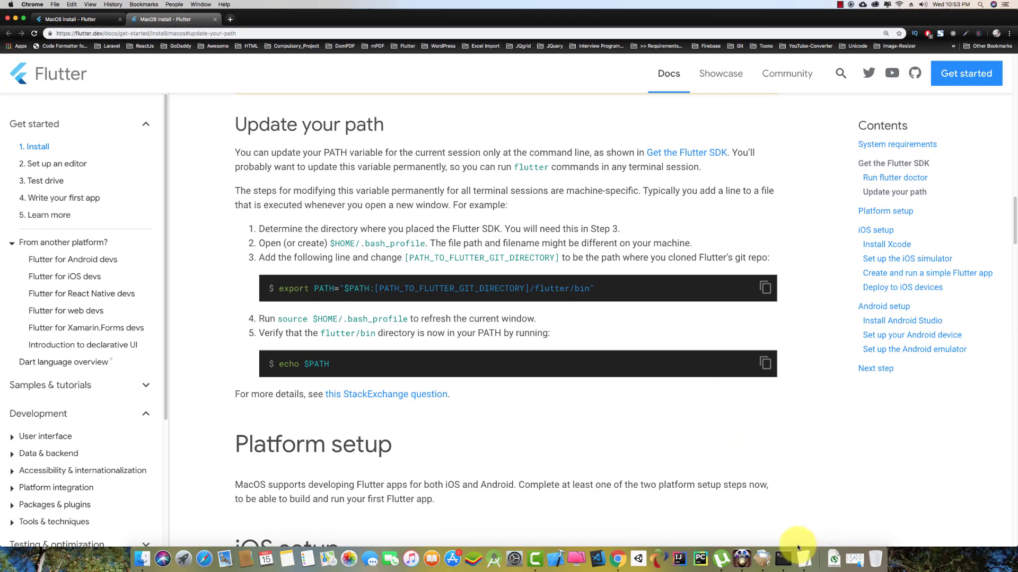
pyautogui.click(804, 558)
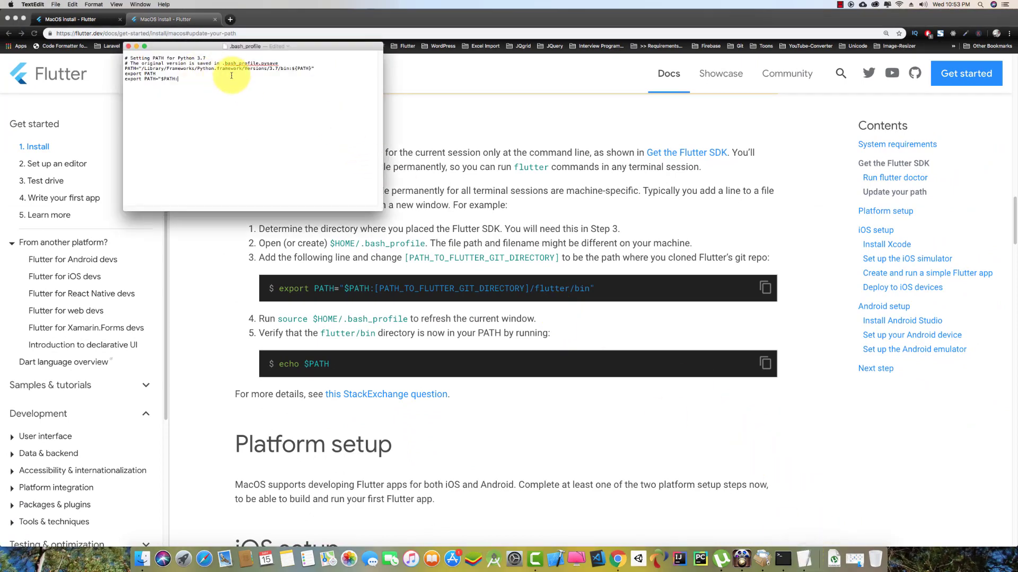
# Step: Drag the SSD's flutter folder from a new Finder window into .bash_profile, appending /flutter
pyautogui.rightClick(142, 559)
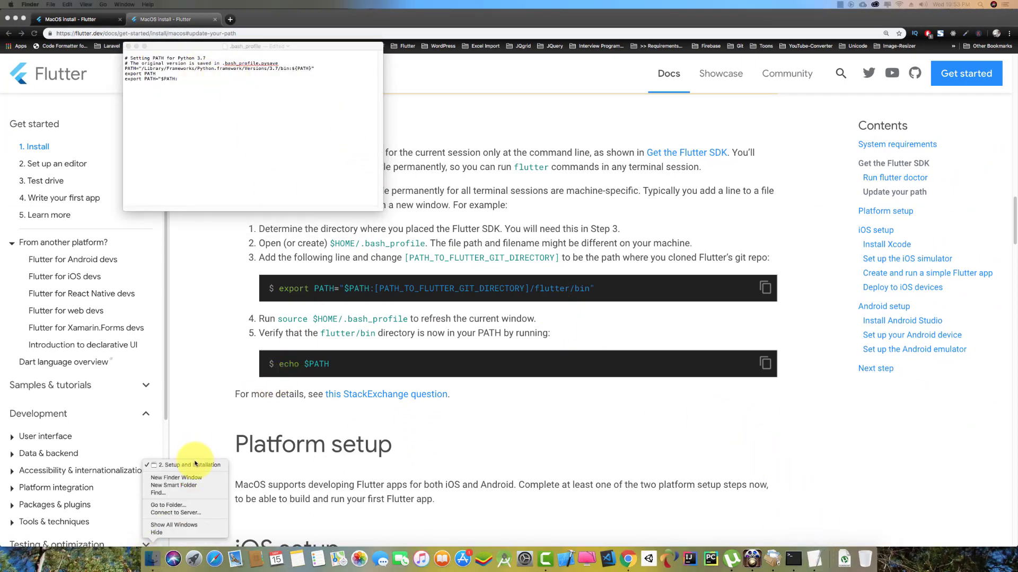
pyautogui.click(189, 479)
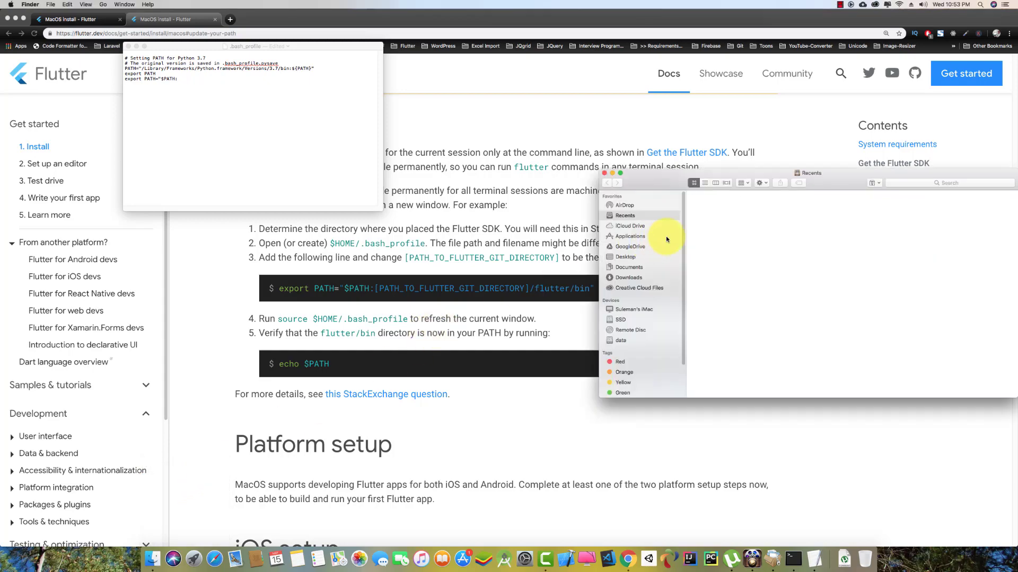
pyautogui.moveTo(834, 178); pyautogui.dragTo(652, 141)
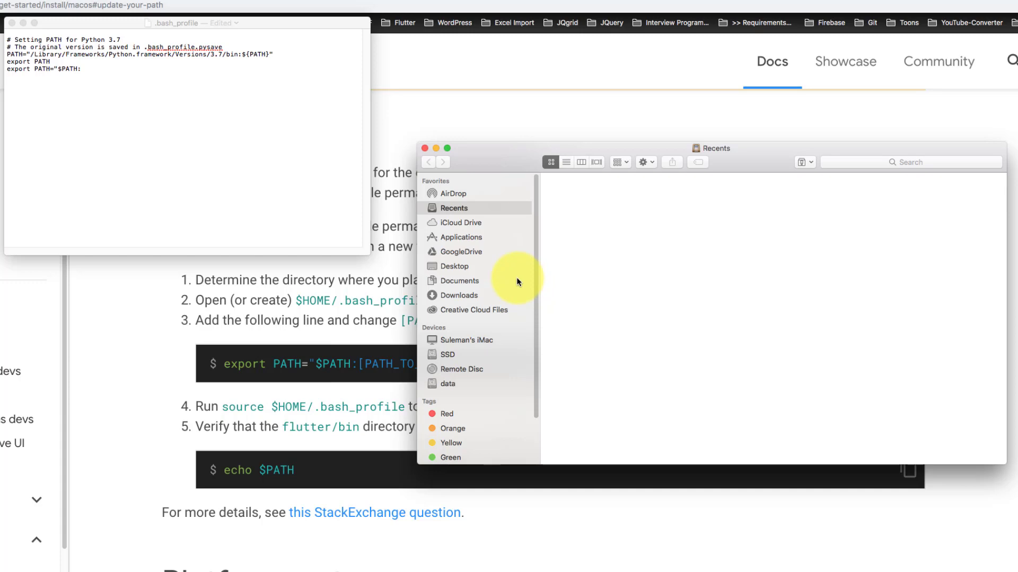
pyautogui.click(444, 353)
pyautogui.doubleClick(636, 197)
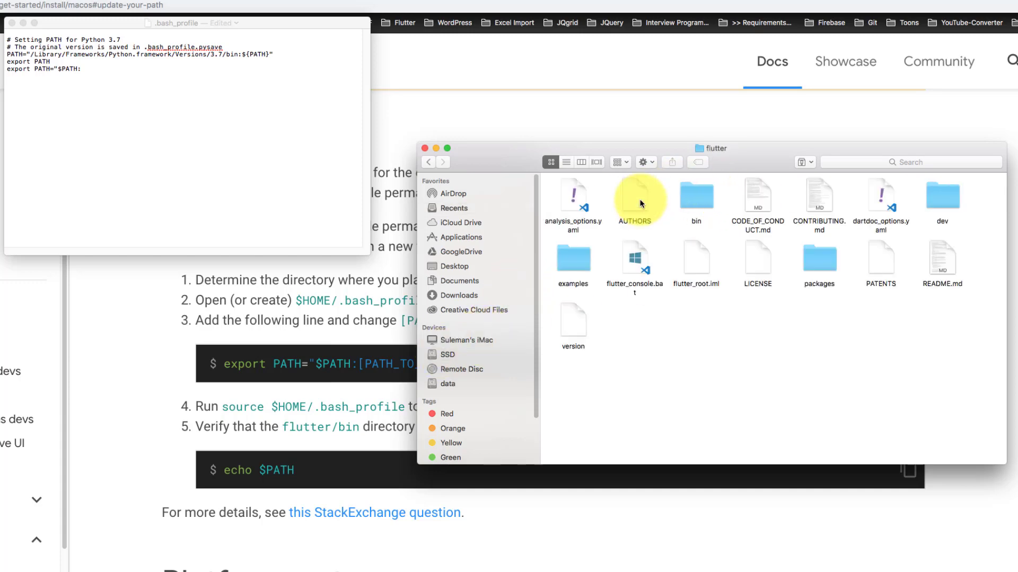
pyautogui.click(431, 163)
pyautogui.moveTo(643, 197); pyautogui.dragTo(127, 68)
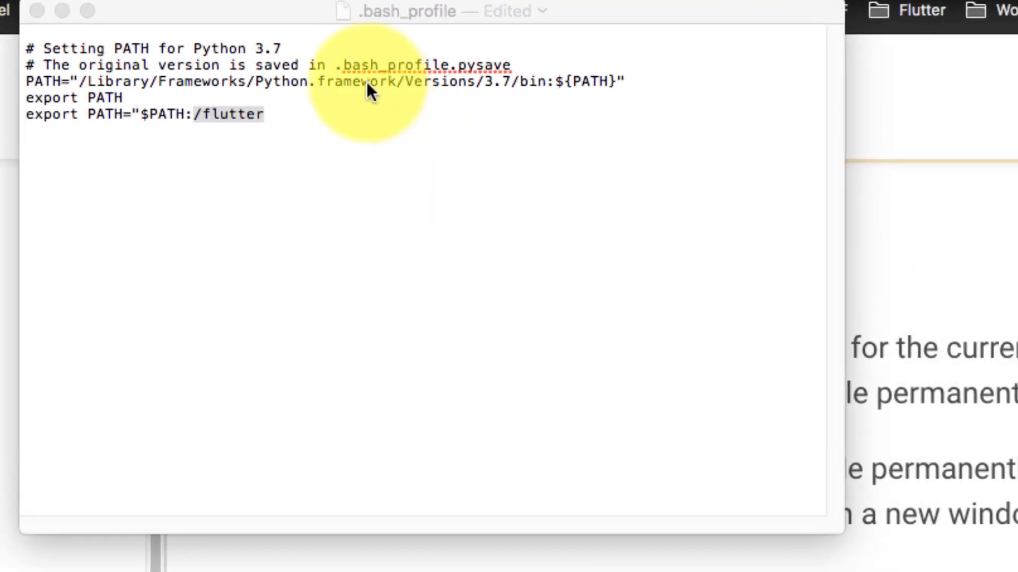
# Step: Complete the line as export PATH="$PATH:/flutter/bin" in .bash_profile
pyautogui.click(311, 118)
pyautogui.click(292, 114)
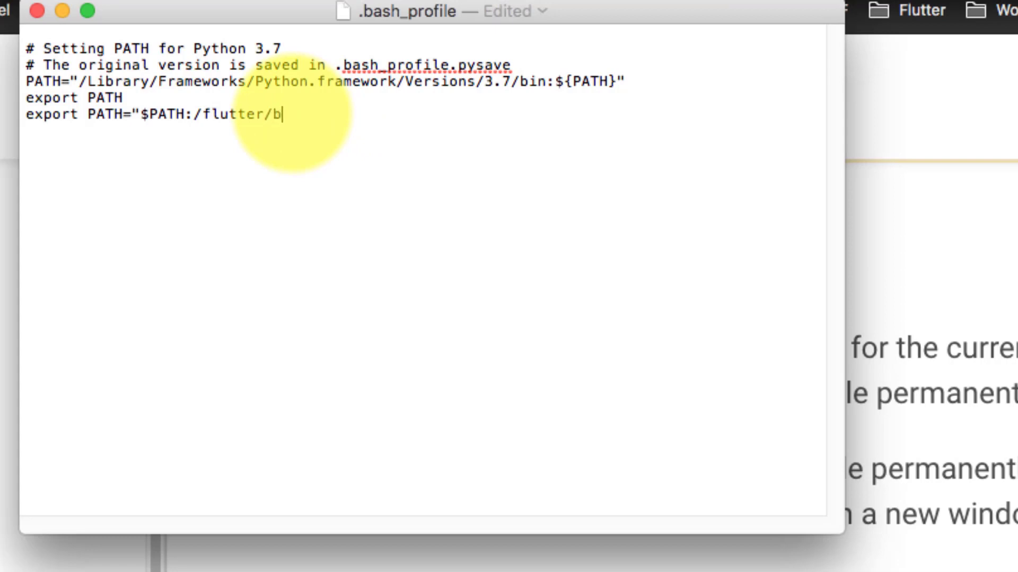
pyautogui.write('/bin"')
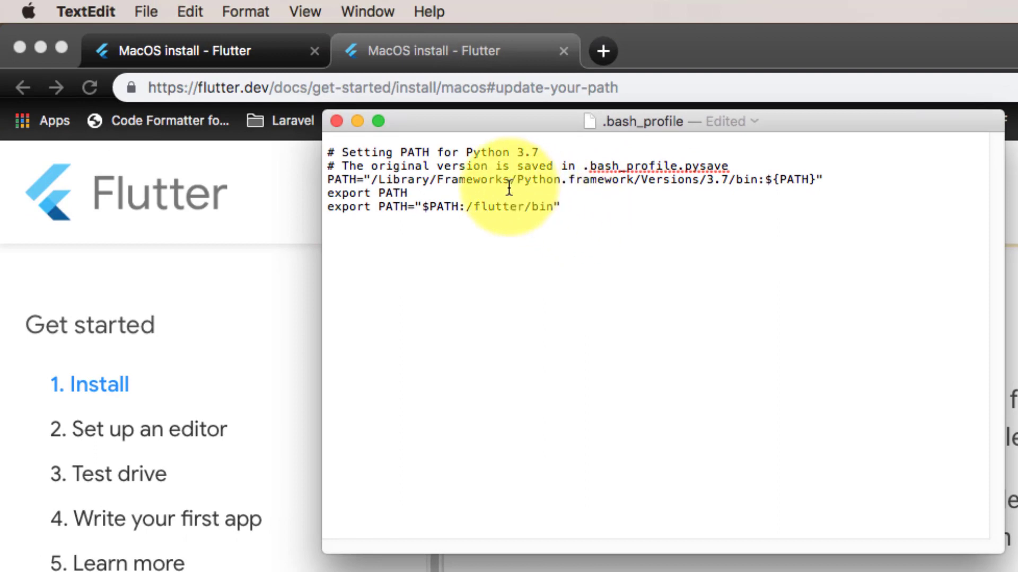
# Step: Save and close .bash_profile
pyautogui.click(141, 17)
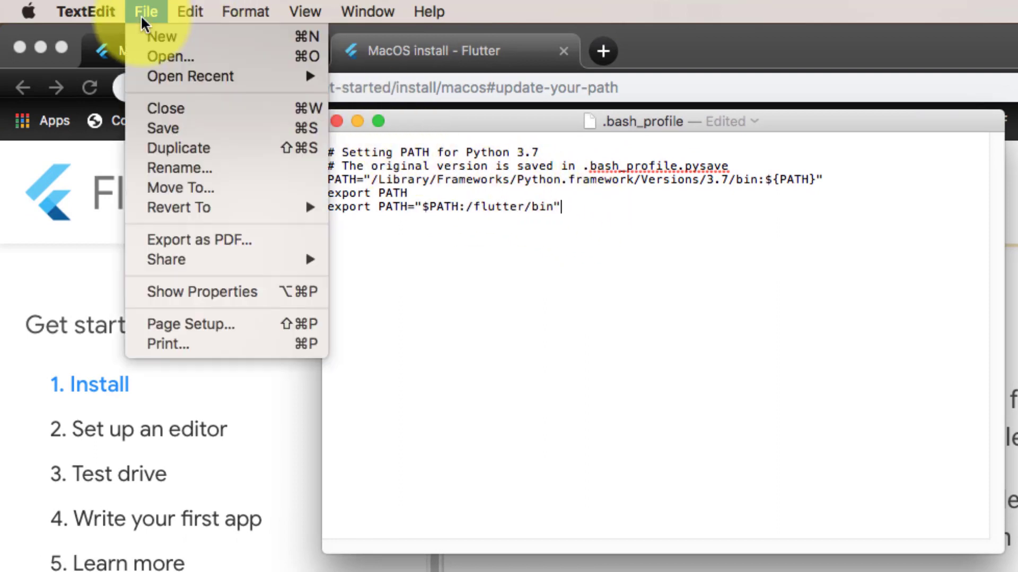
pyautogui.click(181, 126)
pyautogui.click(144, 11)
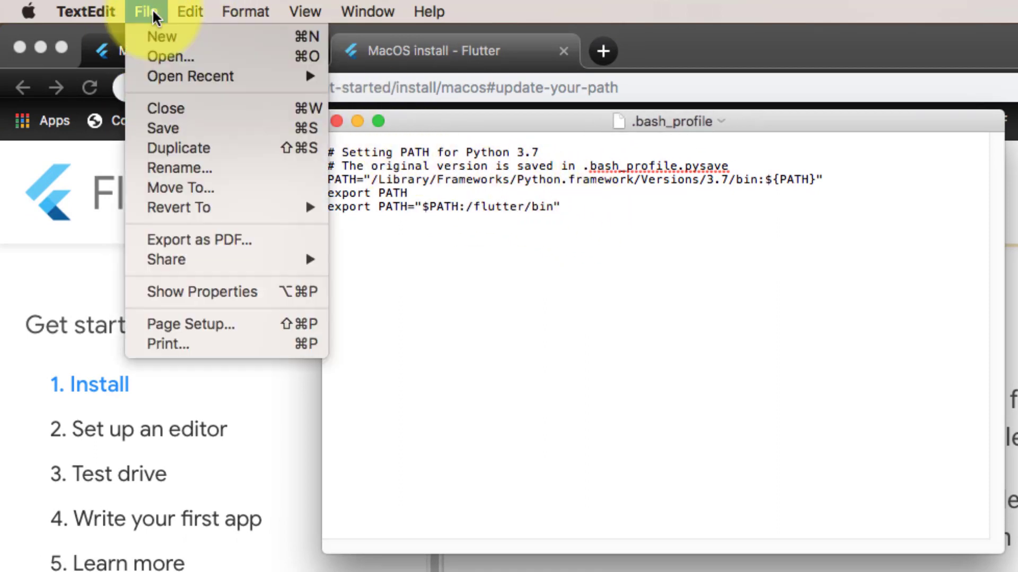
pyautogui.click(192, 110)
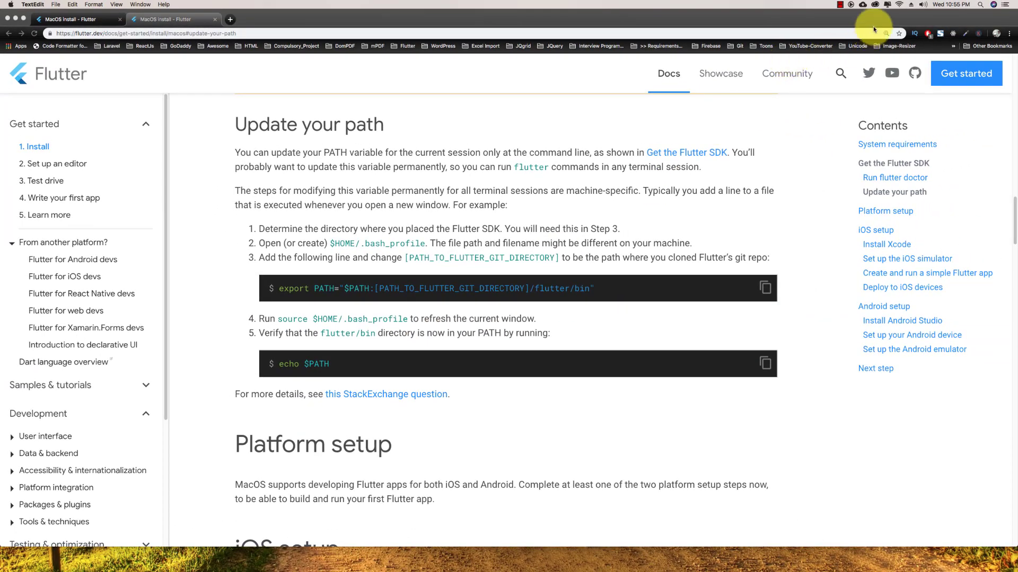
# Step: Open Terminal and print the current PATH with echo $PATH
pyautogui.click(980, 5)
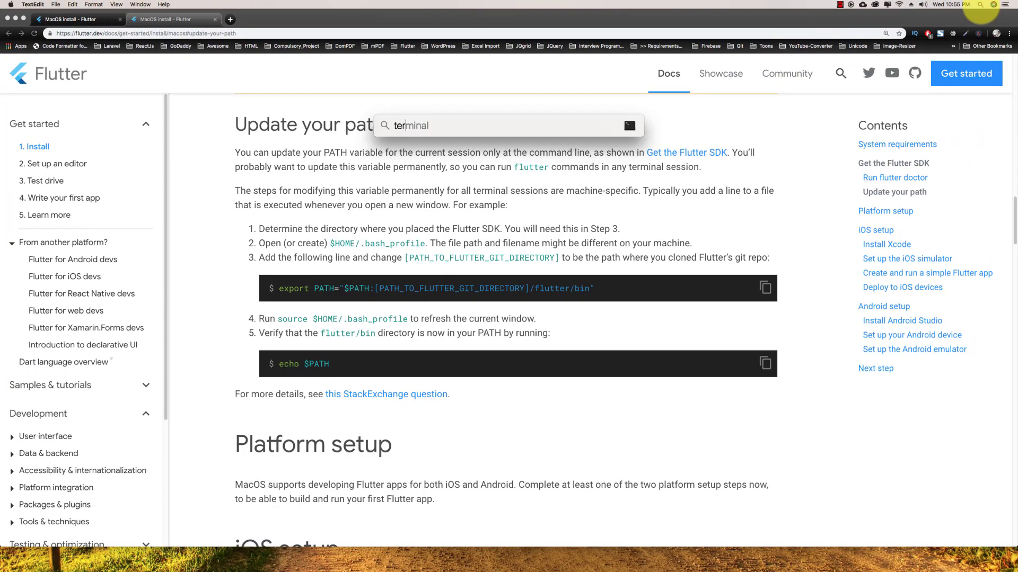
pyautogui.press('Return')
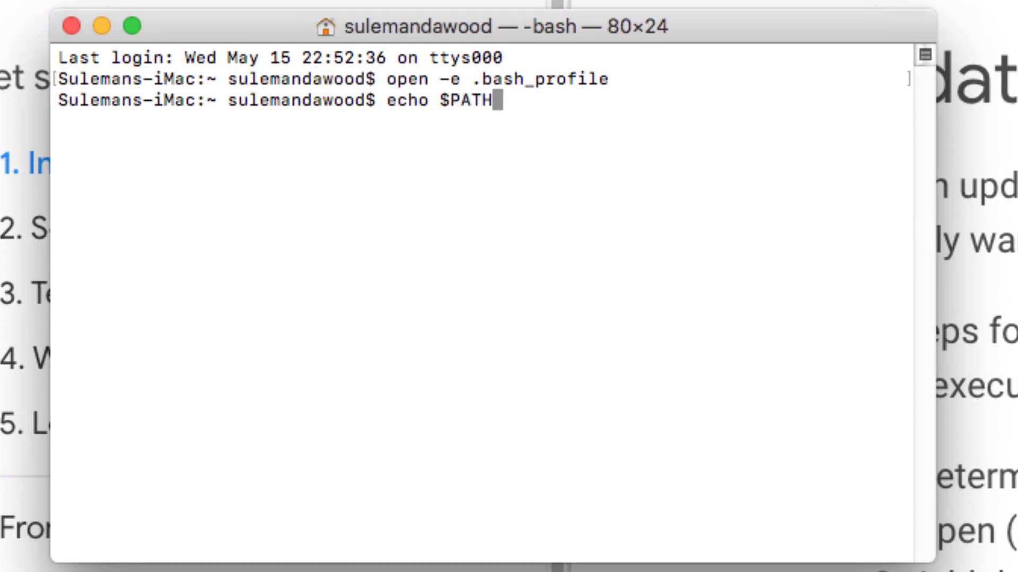
pyautogui.press('Return')
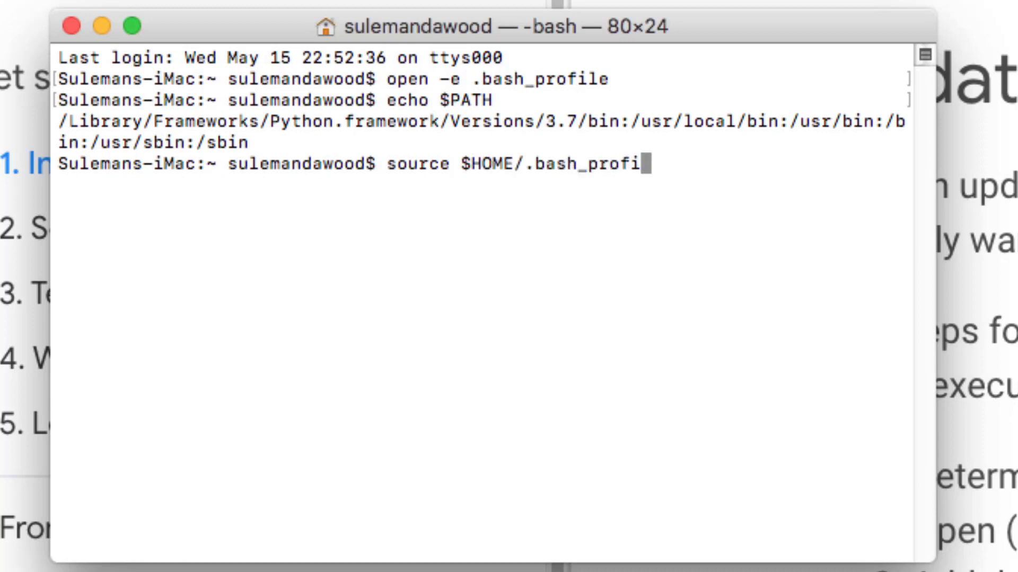
# Step: Source $HOME/.bash_profile, recheck PATH for /flutter/bin, and run flutter --version
pyautogui.press('Return')
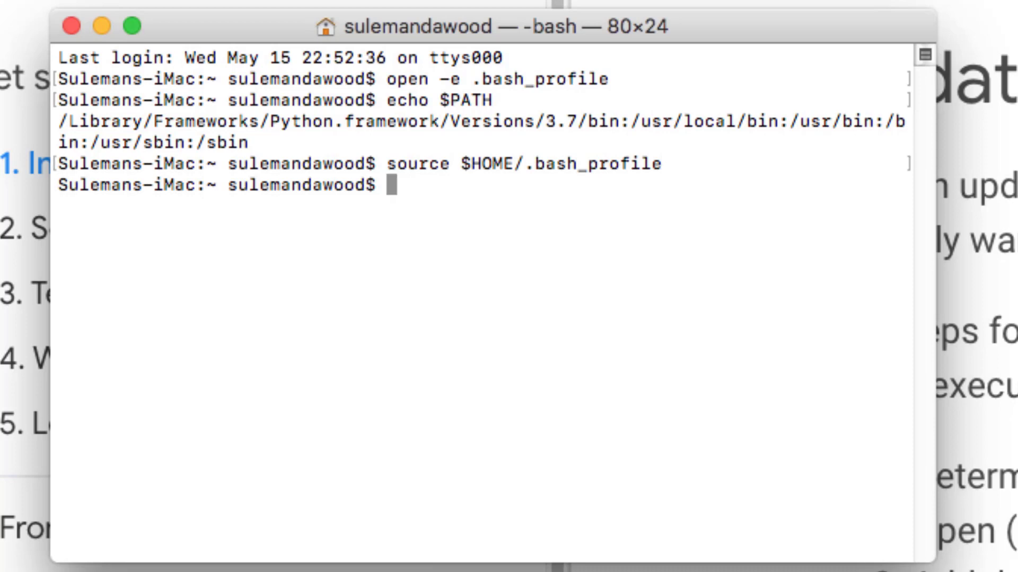
pyautogui.press('Up')
pyautogui.press('Up')
pyautogui.press('Return')
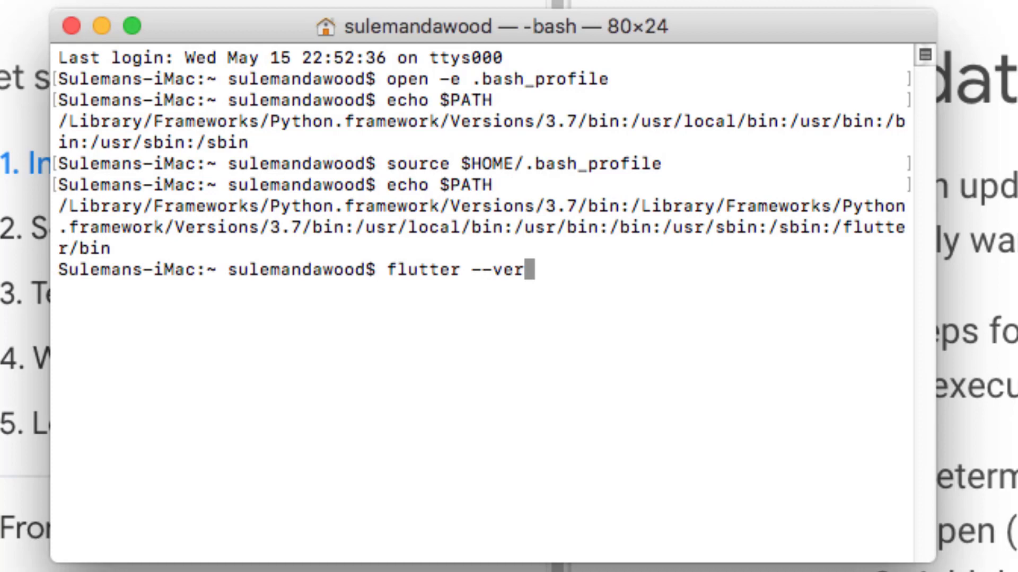
pyautogui.press('Return')
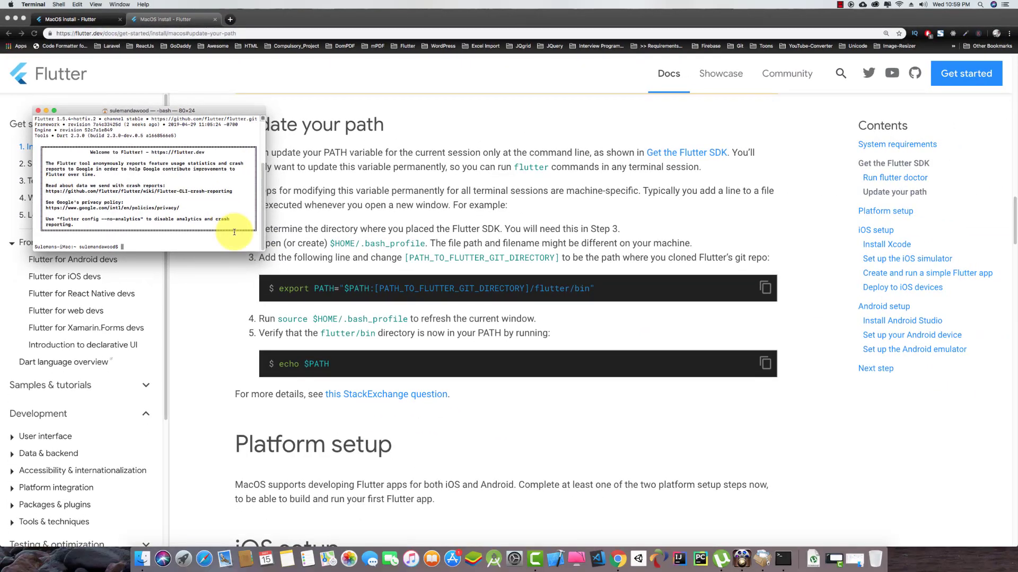
# Step: Enlarge the Terminal font two sizes and move the window higher on screen
pyautogui.press('super+plus')
pyautogui.press('super+plus')
pyautogui.press('super+plus')
pyautogui.press('super+plus')
pyautogui.press('super+plus')
pyautogui.press('super+plus')
pyautogui.press('super+plus')
pyautogui.press('super+plus')
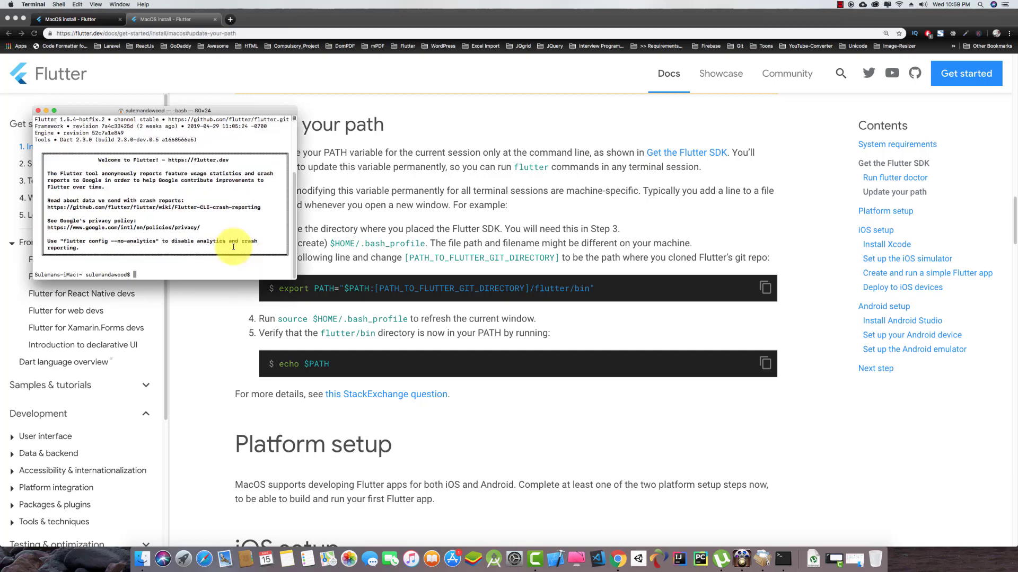
pyautogui.press('super+plus')
pyautogui.press('super+plus')
pyautogui.press('super+plus')
pyautogui.press('super+plus')
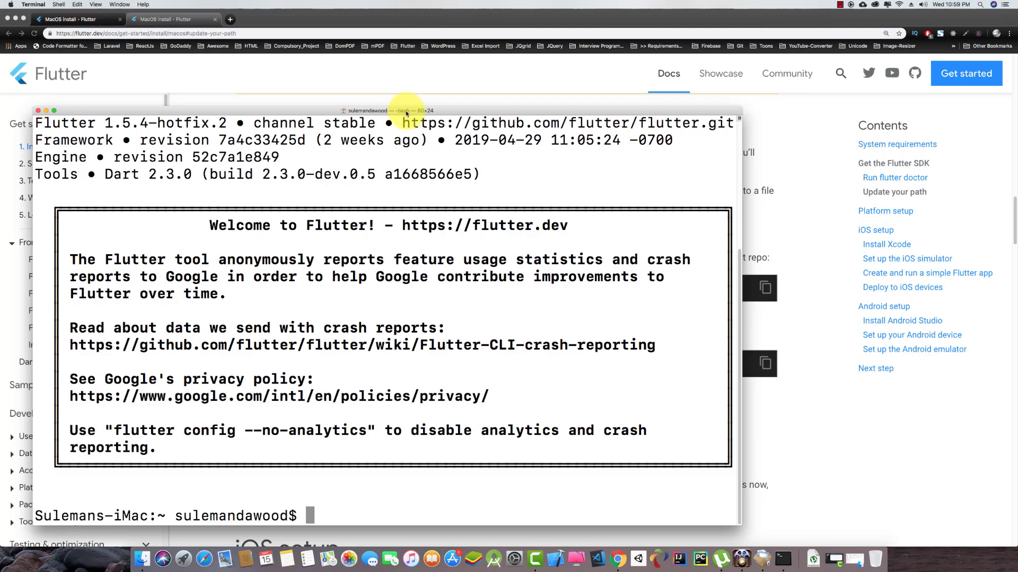
pyautogui.moveTo(405, 110); pyautogui.dragTo(412, 67)
pyautogui.scroll(2, 361, 203)
pyautogui.scroll(-2, 288, 285)
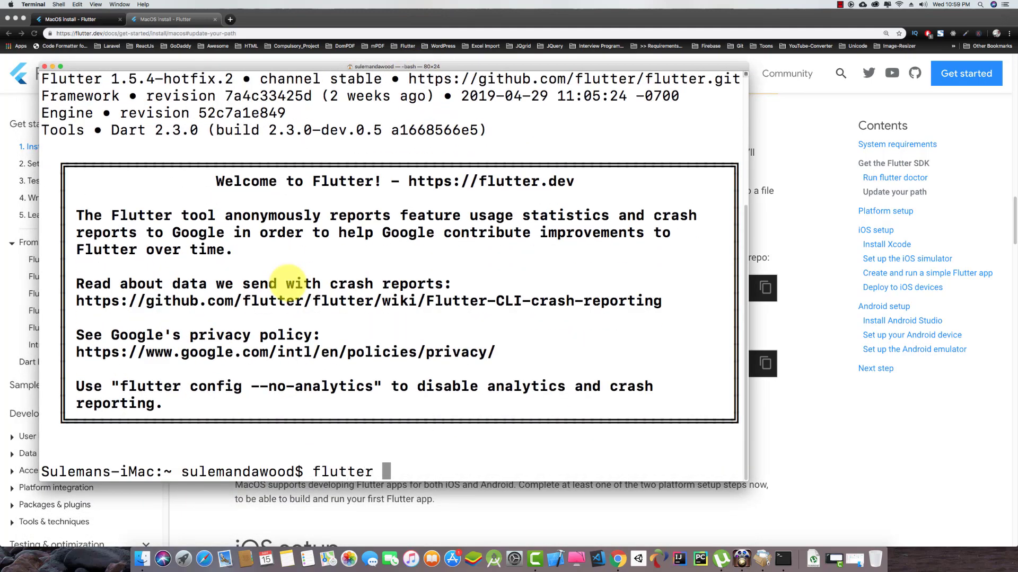
# Step: Run flutter doctor and scroll back up through its report
pyautogui.write('or')
pyautogui.press('Return')
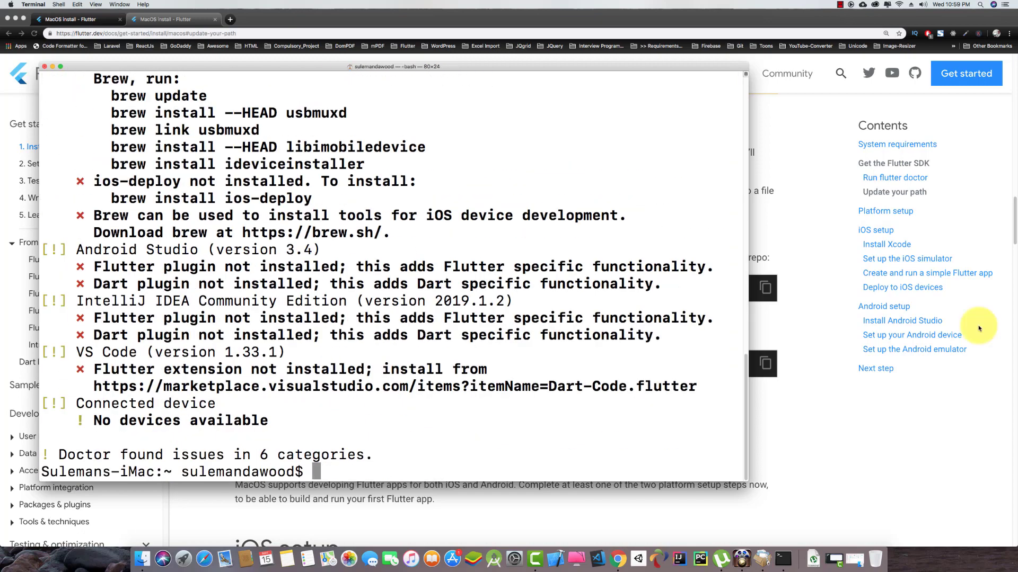
pyautogui.scroll(5, 207, 376)
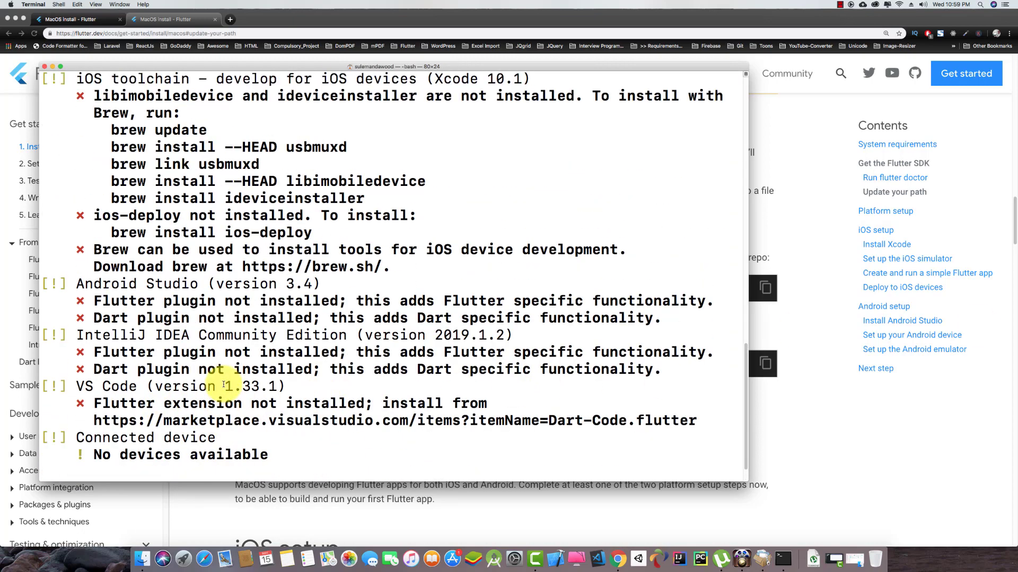
pyautogui.scroll(10, 222, 384)
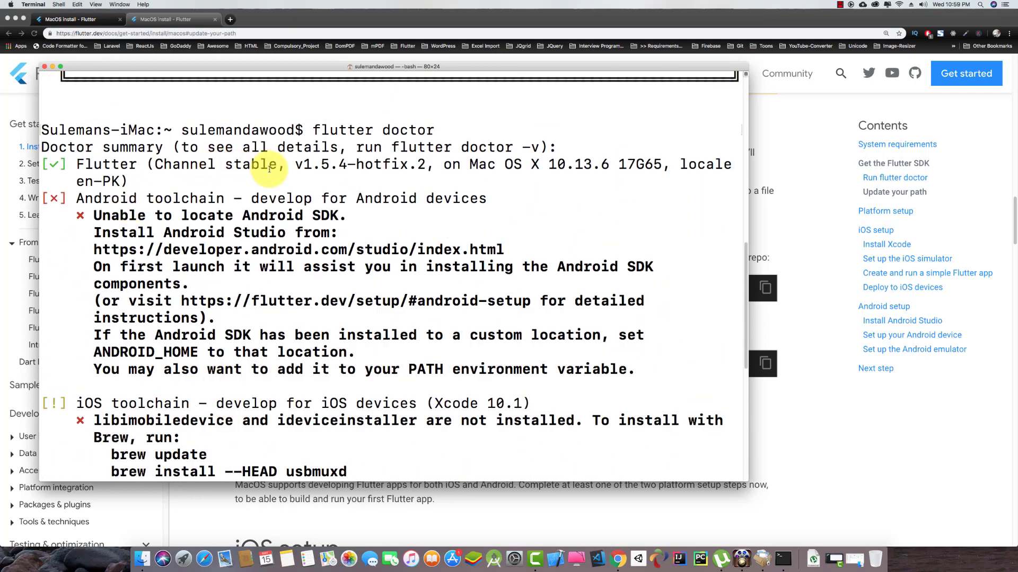
# Step: Highlight the Android toolchain error line, then the Android Studio version 3.4 line
pyautogui.moveTo(78, 197); pyautogui.dragTo(501, 209)
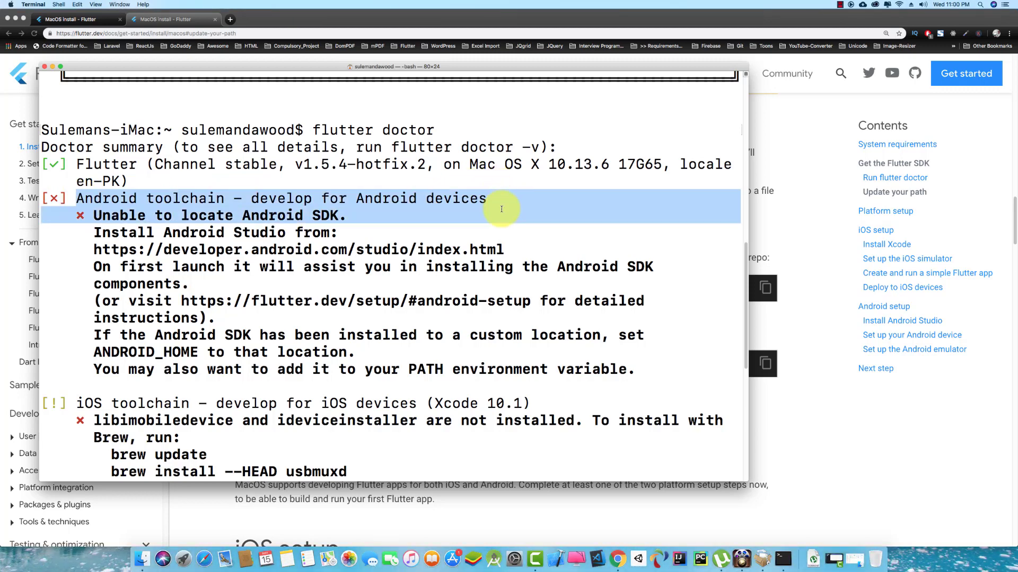
pyautogui.click(342, 227)
pyautogui.scroll(-3, 270, 347)
pyautogui.scroll(-10, 267, 354)
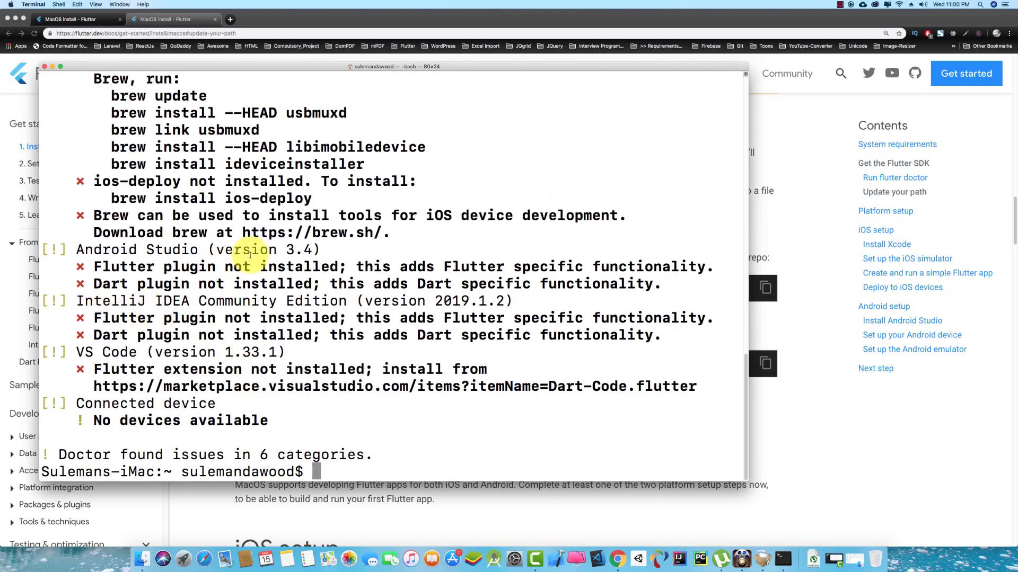
pyautogui.moveTo(321, 251); pyautogui.dragTo(67, 249)
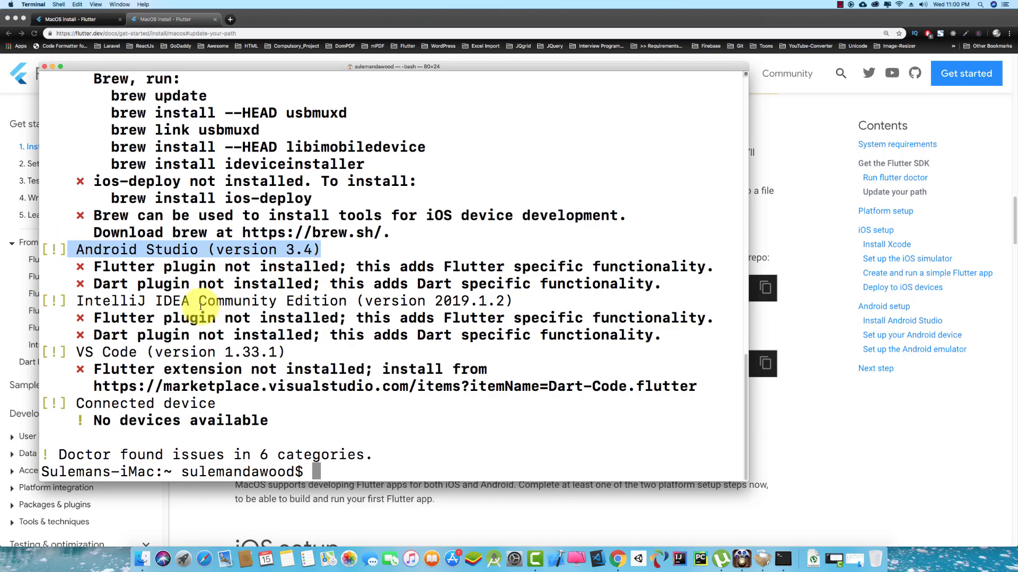
# Step: In Chrome, close the second tab and scroll the macOS install guide to iOS setup
pyautogui.press('super+Tab')
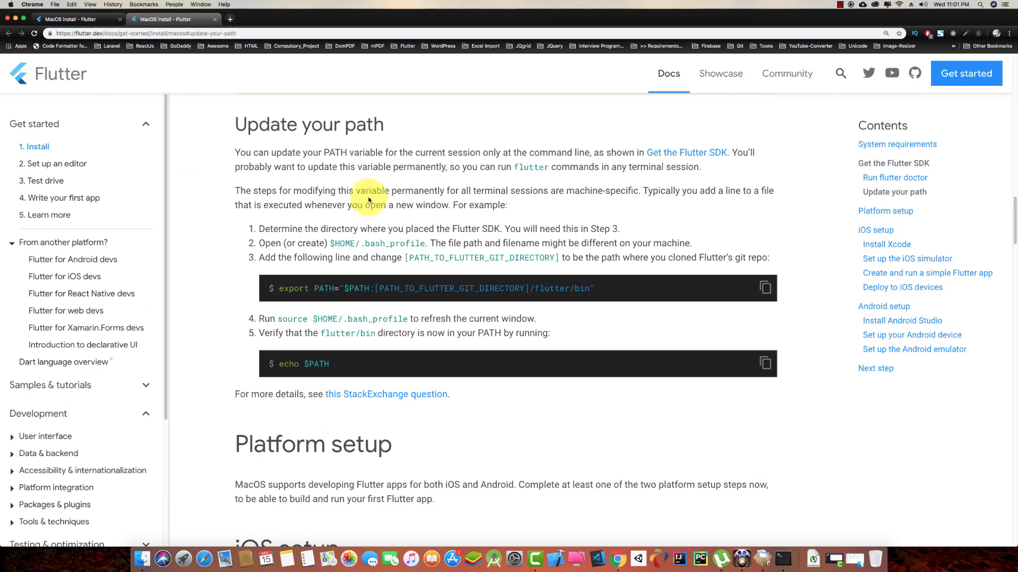
pyautogui.click(216, 22)
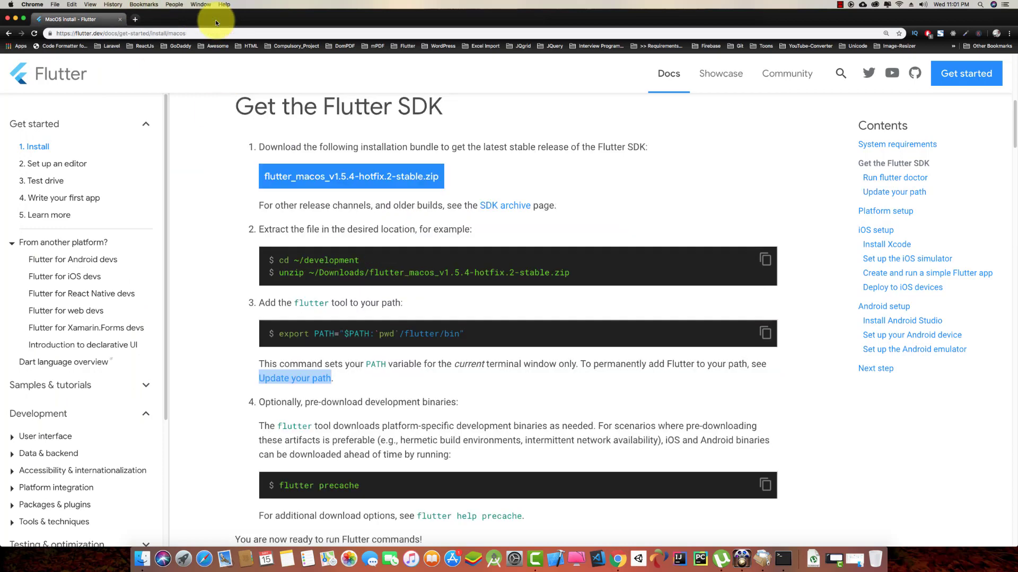
pyautogui.scroll(-5, 328, 344)
pyautogui.scroll(-9, 334, 350)
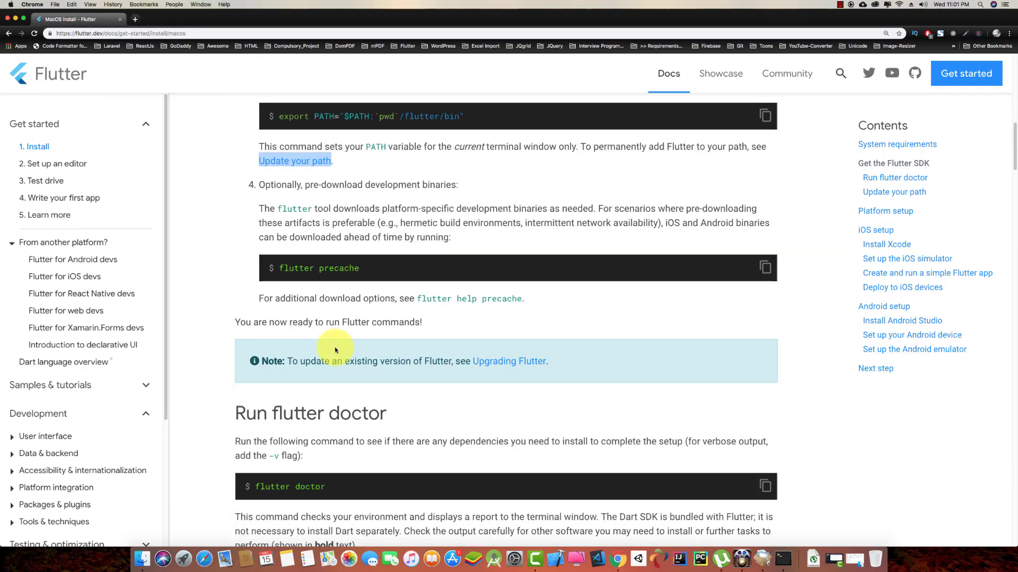
pyautogui.scroll(-15, 334, 345)
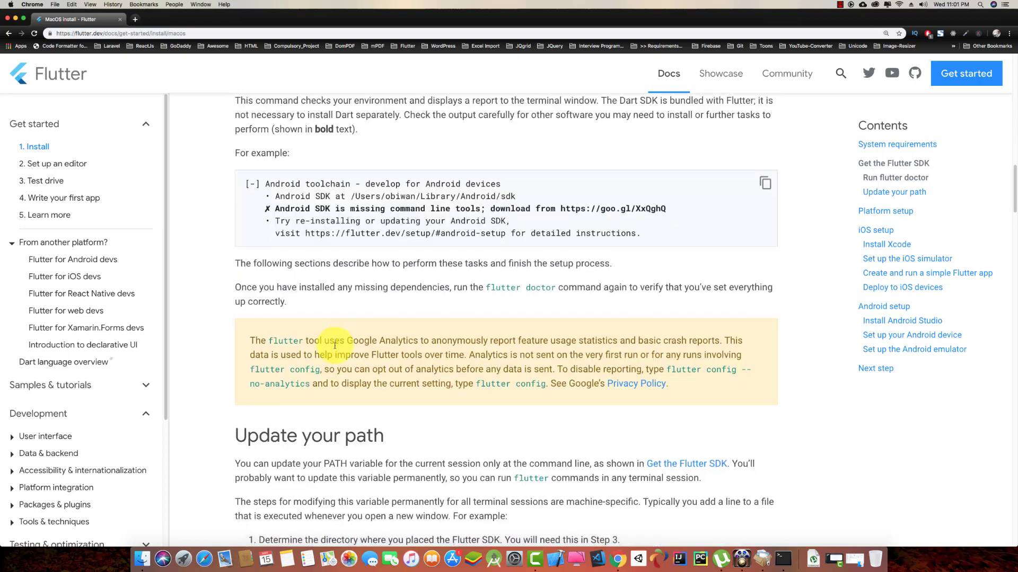
pyautogui.scroll(-2, 337, 344)
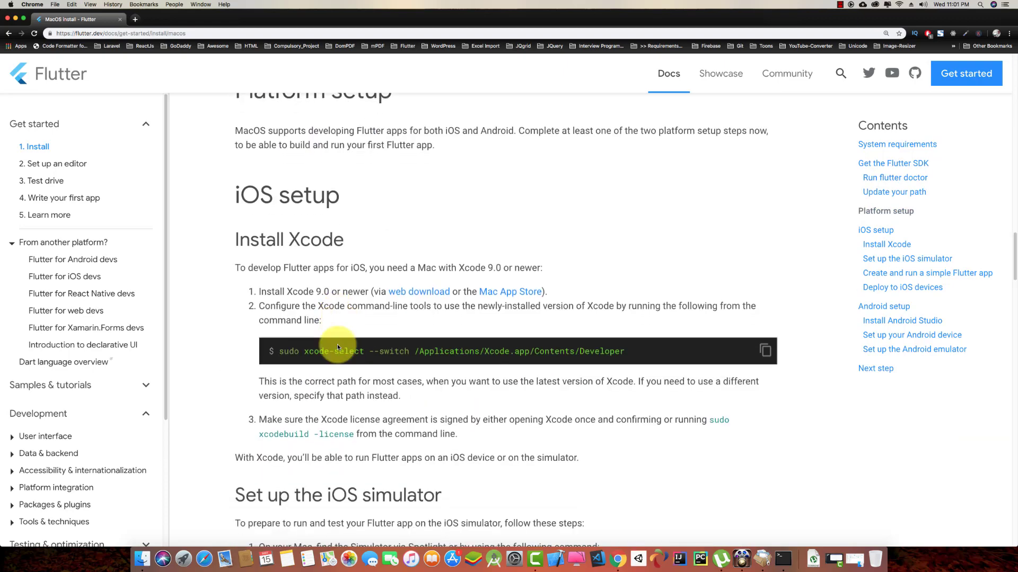
pyautogui.scroll(2, 360, 228)
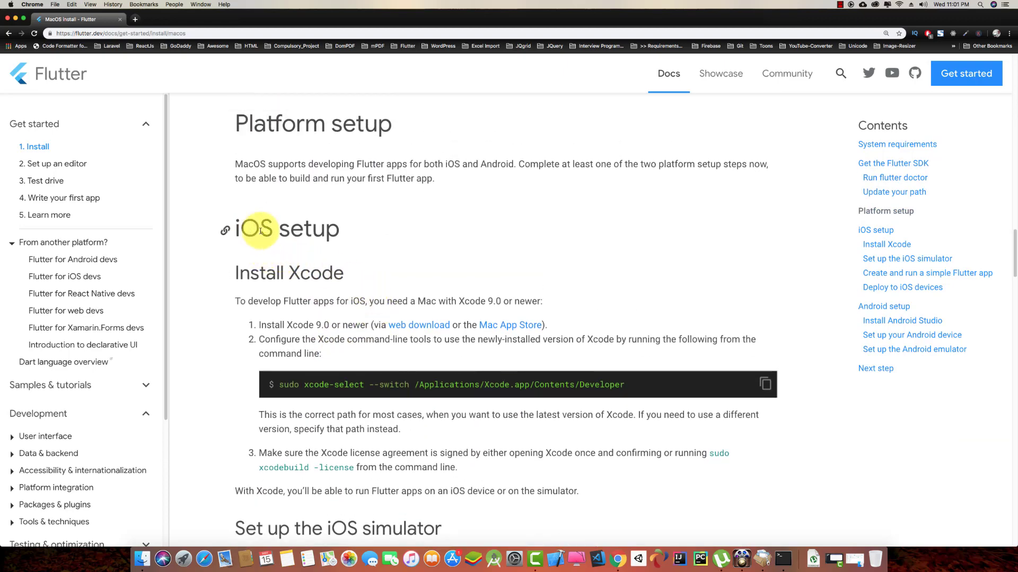
pyautogui.scroll(2, 366, 315)
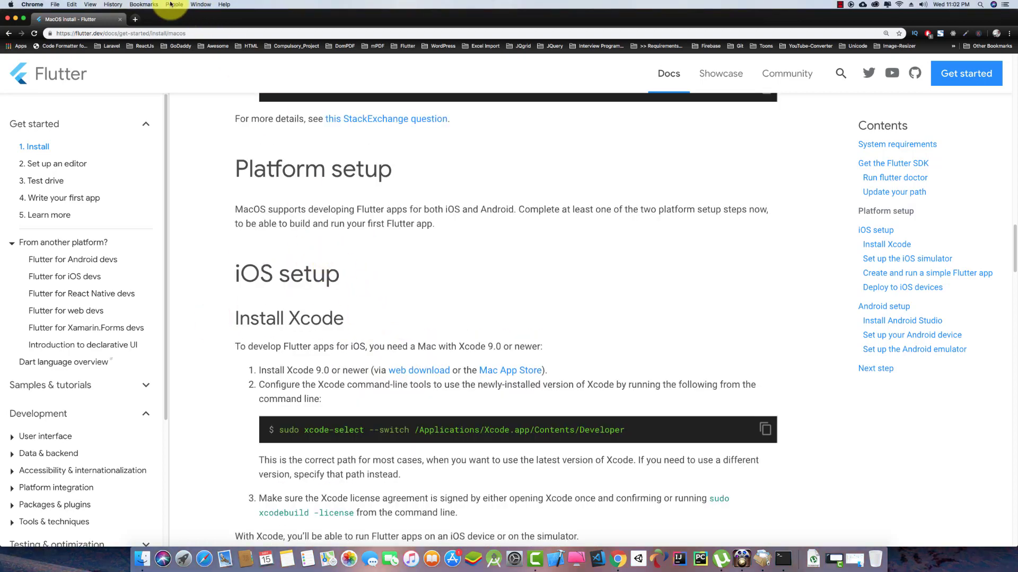
# Step: Search the web for 'download android' in a new Chrome tab
pyautogui.click(134, 20)
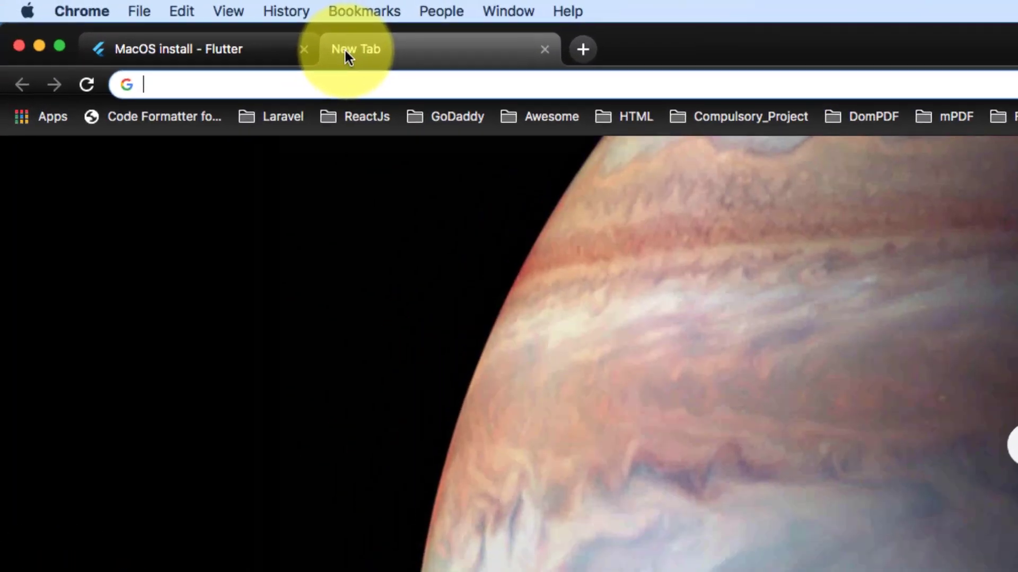
pyautogui.write('download android')
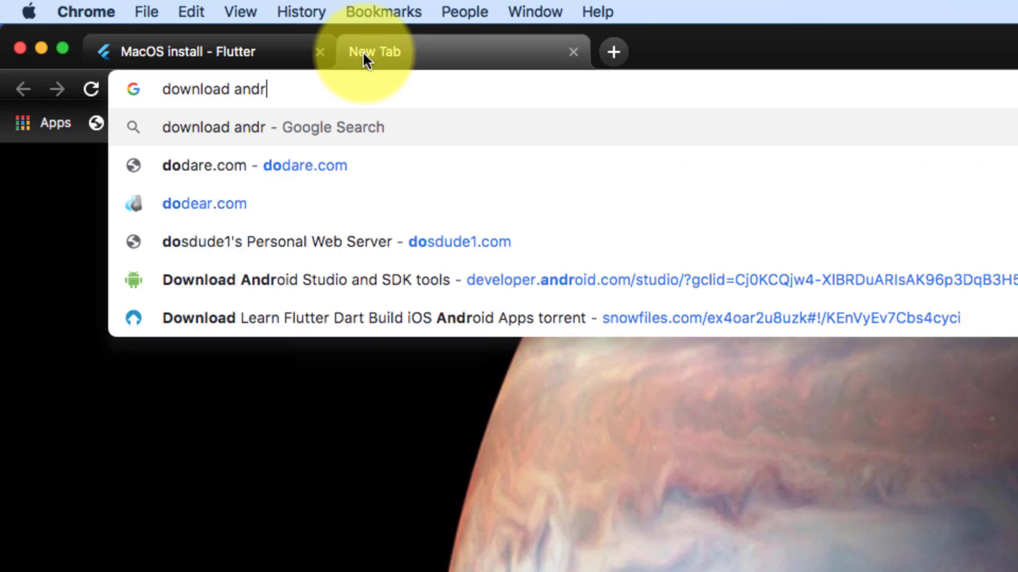
pyautogui.press('Return')
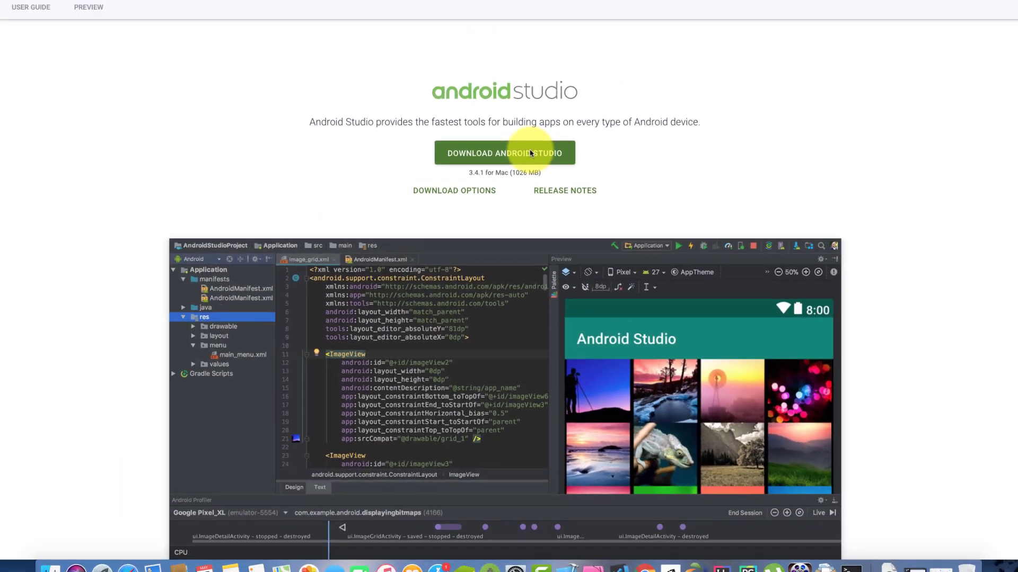
# Step: Download Android Studio for Mac after agreeing to the terms, then close the tab and minimize Chrome
pyautogui.click(536, 85)
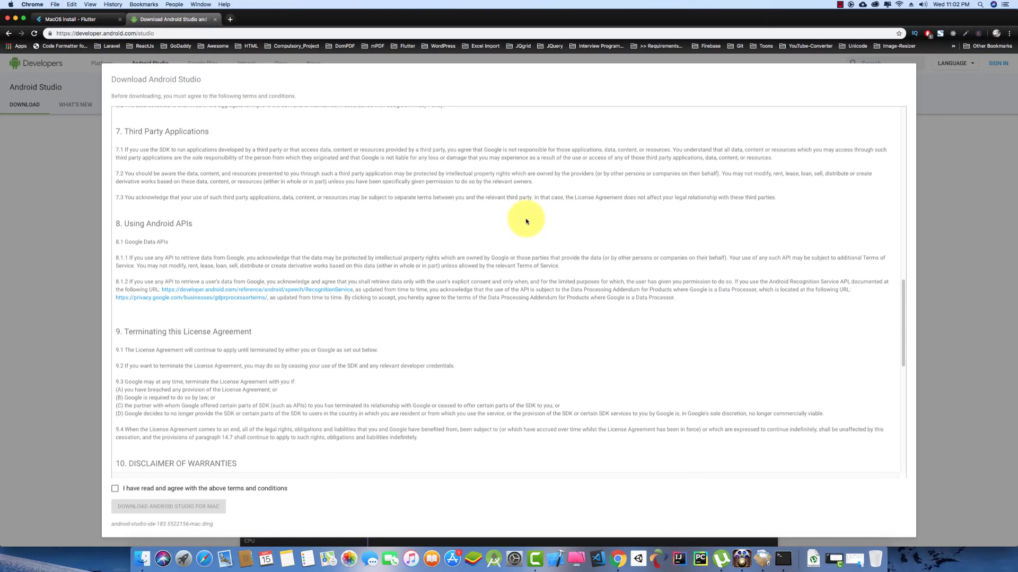
pyautogui.click(115, 489)
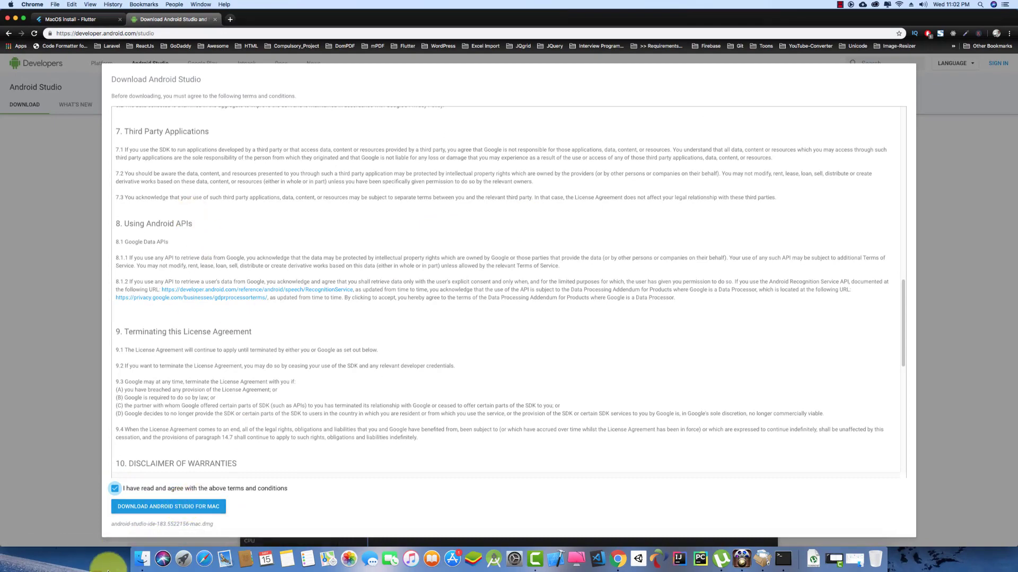
pyautogui.moveTo(213, 524); pyautogui.dragTo(112, 524)
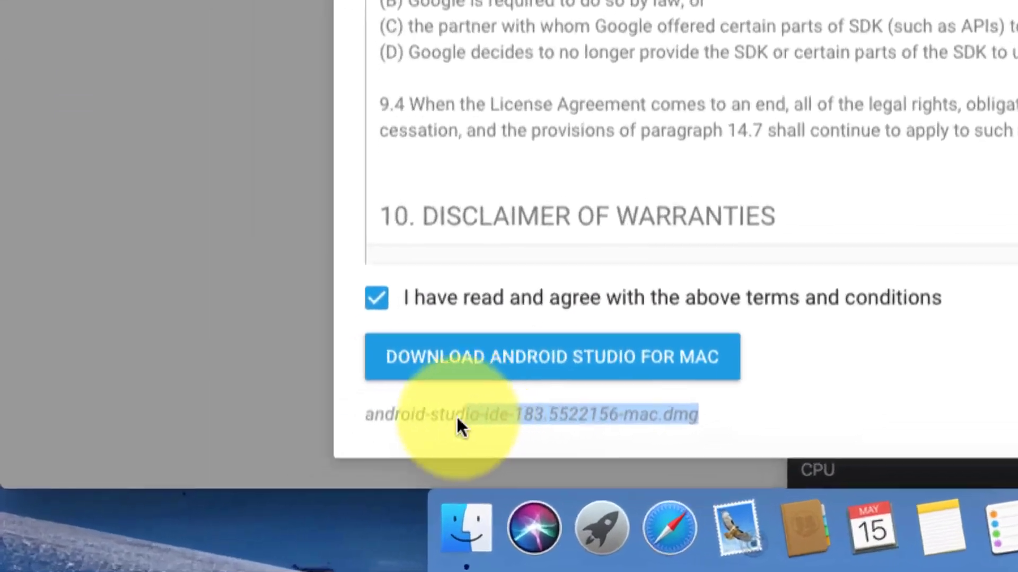
pyautogui.moveTo(368, 416); pyautogui.dragTo(366, 415)
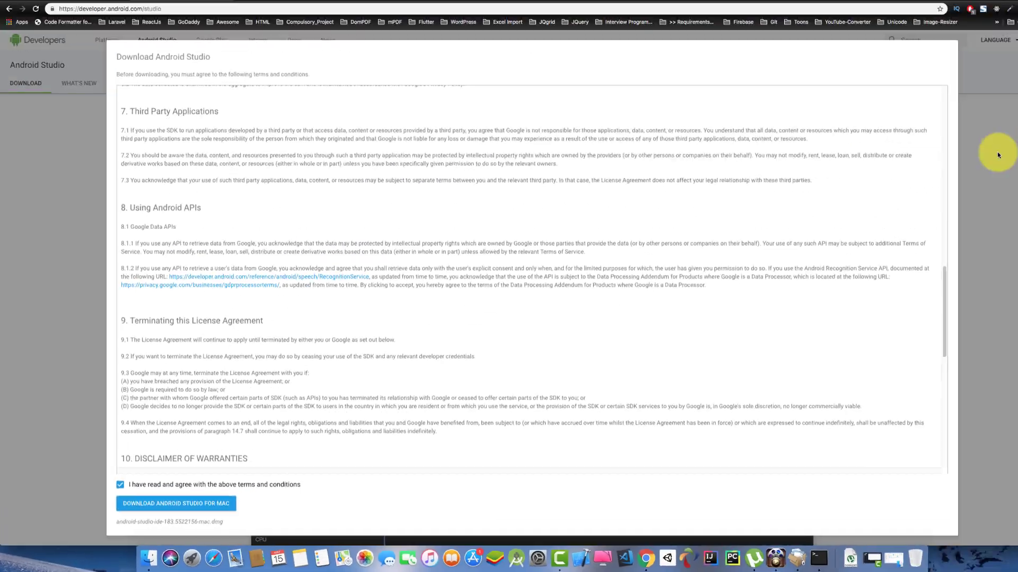
pyautogui.click(995, 150)
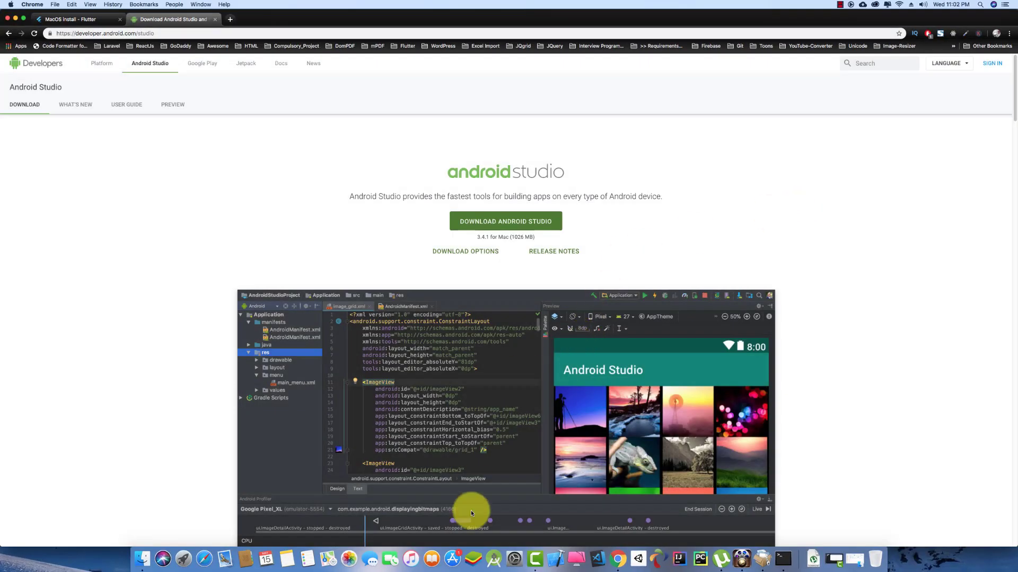
pyautogui.click(215, 19)
pyautogui.click(16, 18)
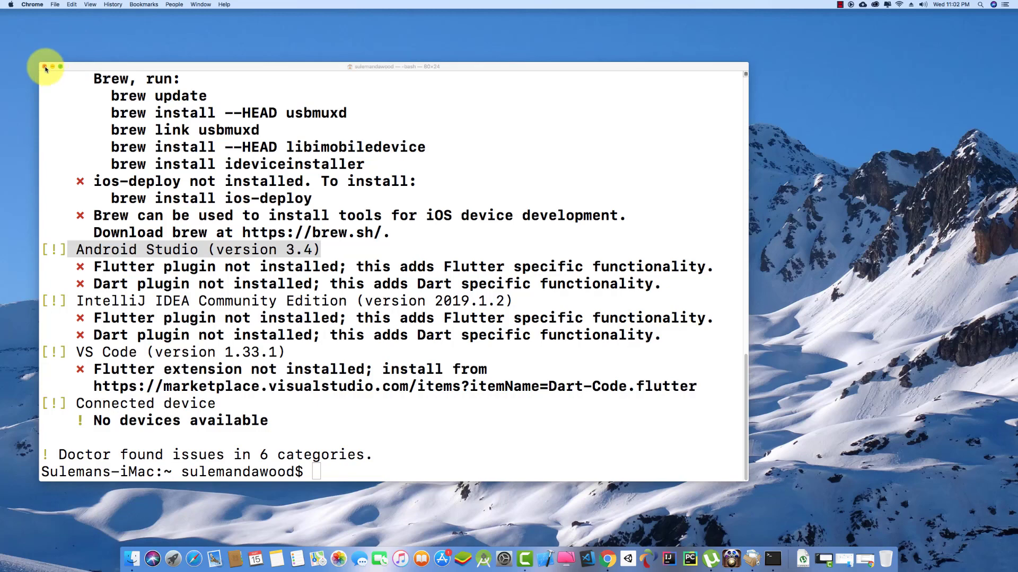
# Step: Close the Terminal window and launch Android Studio from the Dock
pyautogui.click(45, 67)
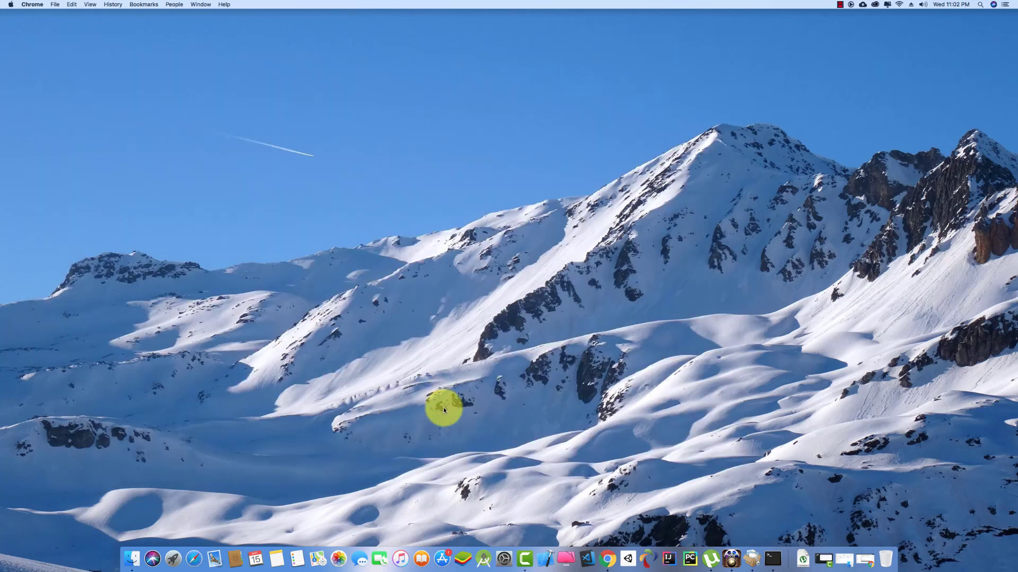
pyautogui.click(483, 562)
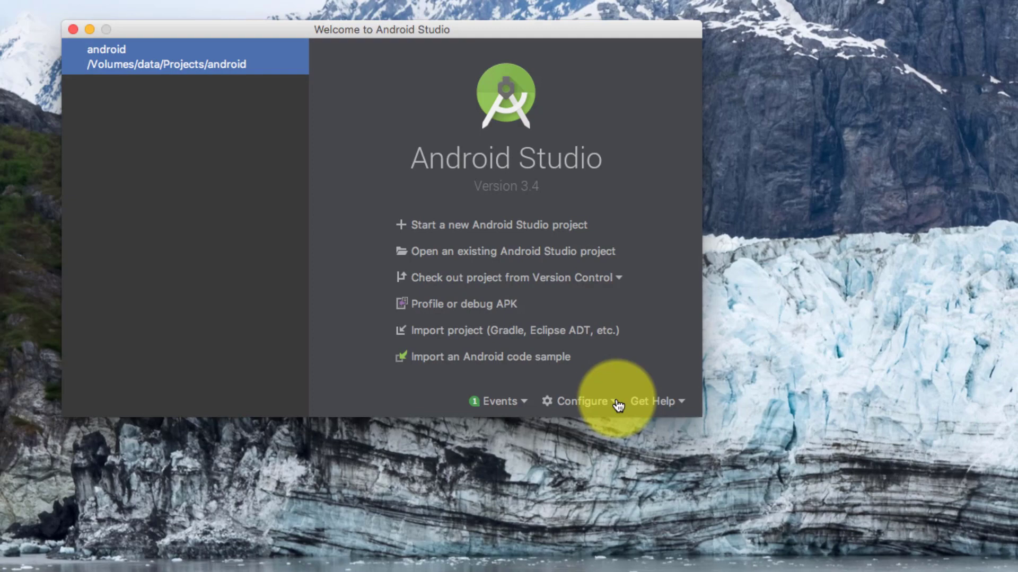
# Step: Search the Plugins marketplace in Configure > Preferences for 'flutter'
pyautogui.click(615, 404)
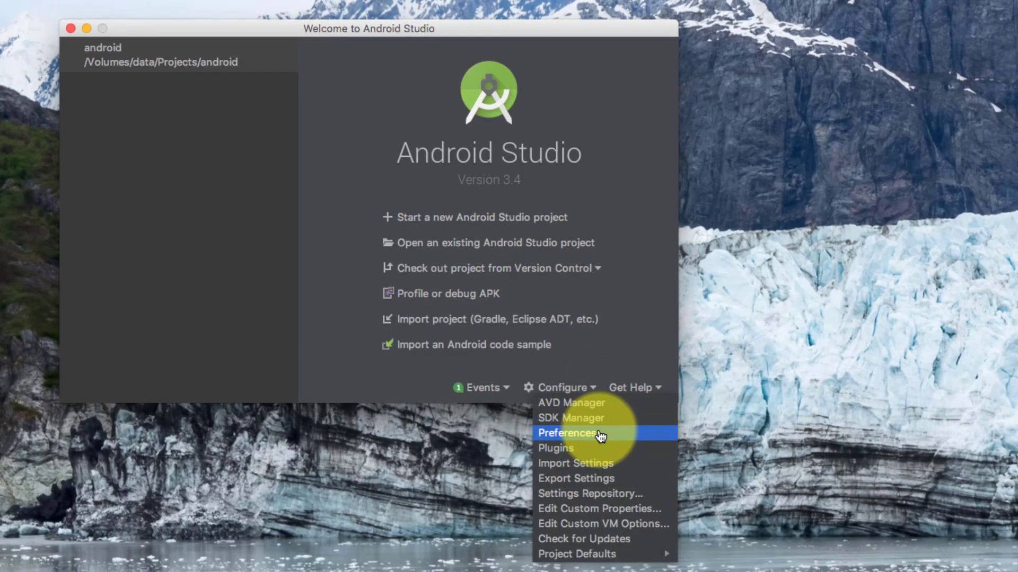
pyautogui.click(602, 439)
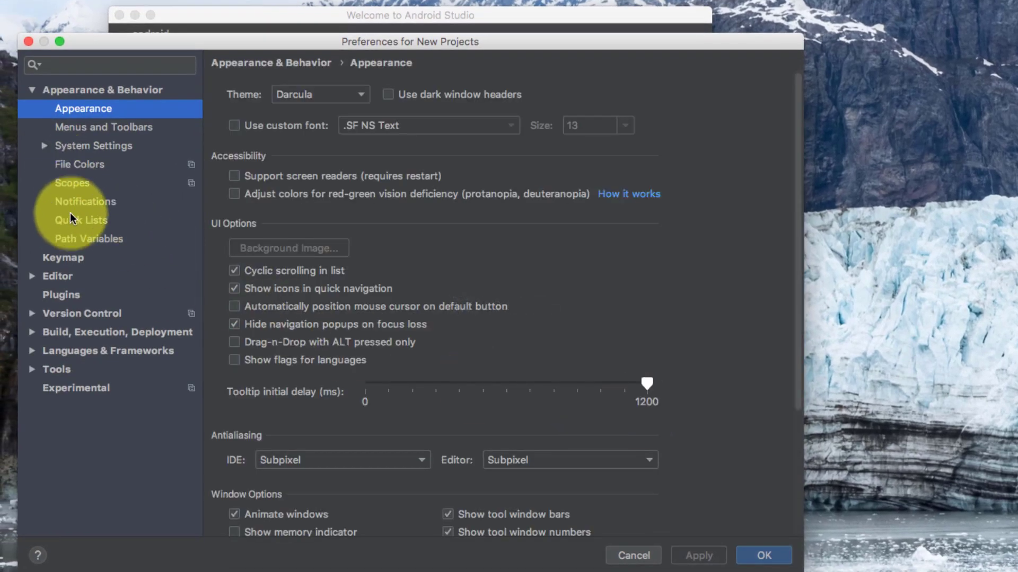
pyautogui.click(69, 299)
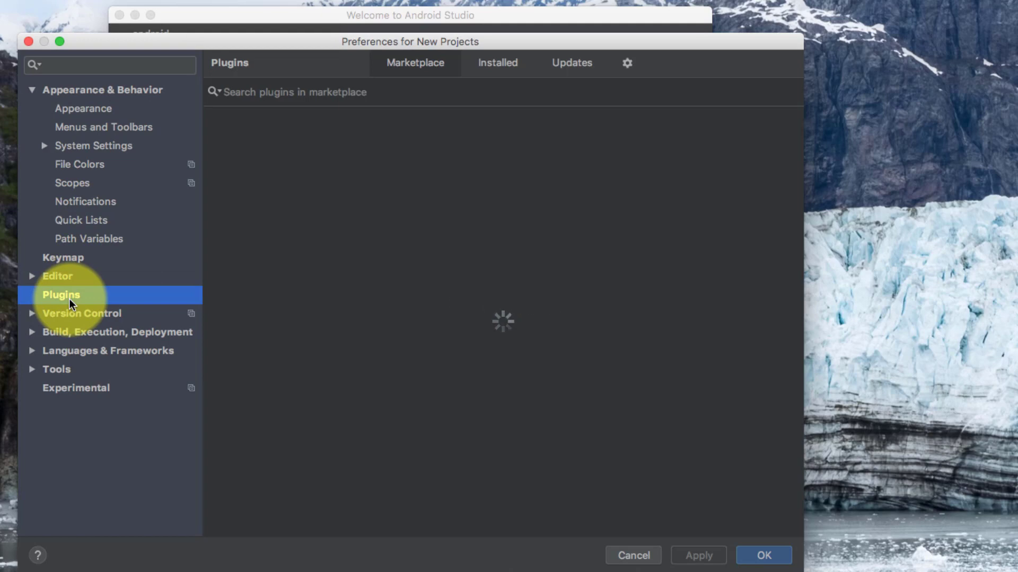
pyautogui.click(509, 95)
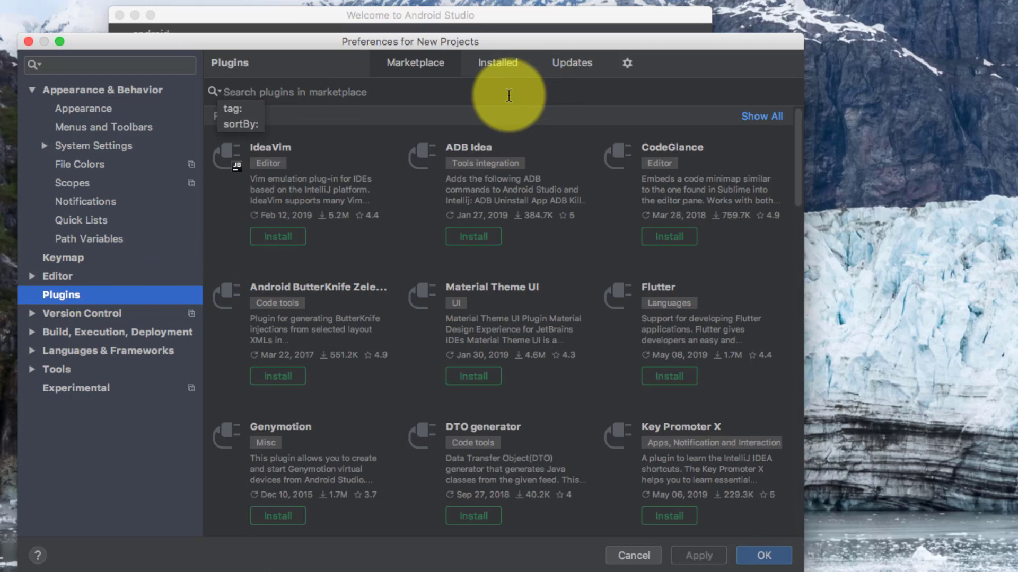
pyautogui.write('fl')
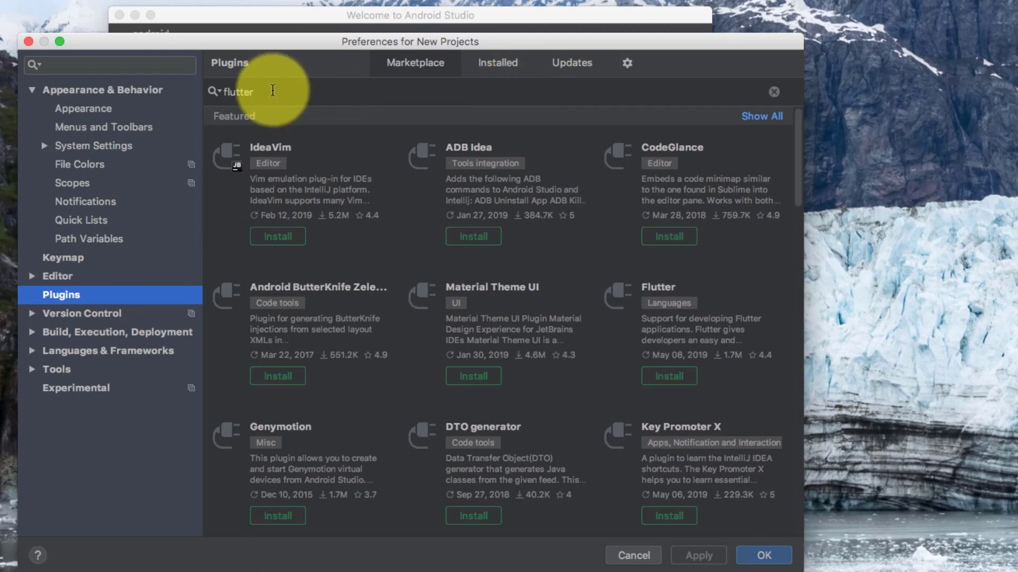
pyautogui.write('utter')
pyautogui.press('Return')
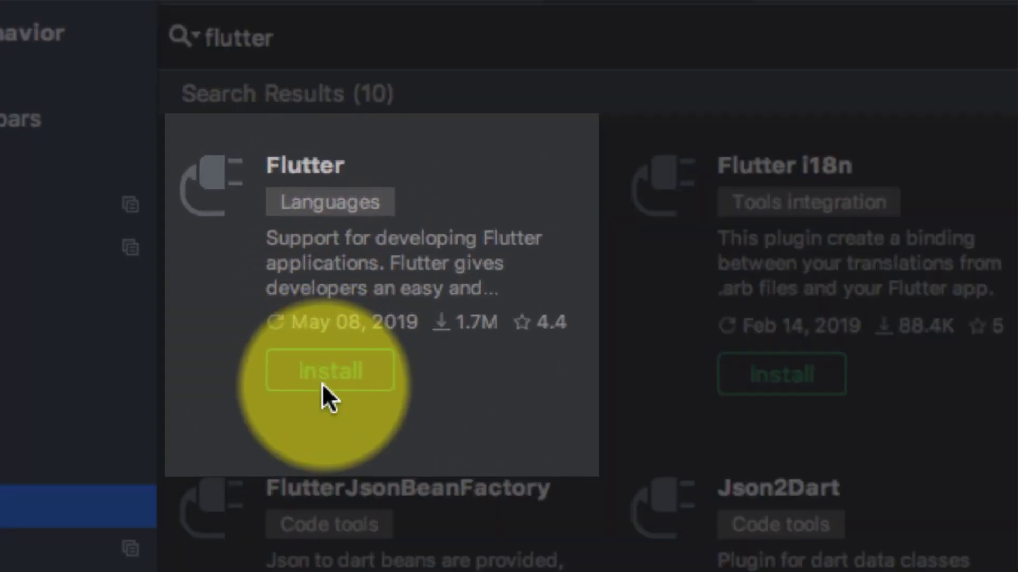
# Step: Install the Flutter plugin with its Dart dependency and restart Android Studio
pyautogui.click(322, 377)
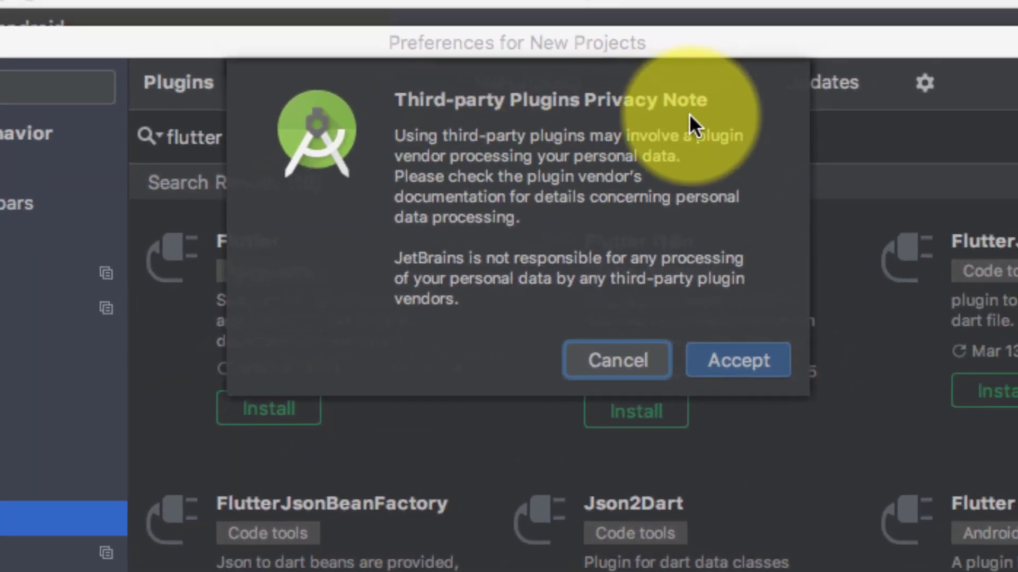
pyautogui.click(741, 361)
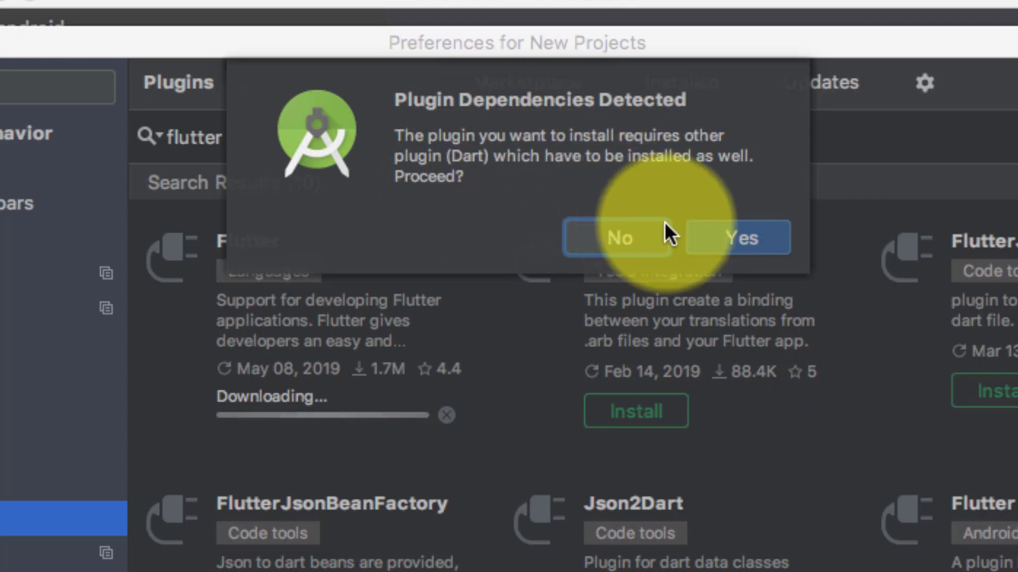
pyautogui.click(755, 237)
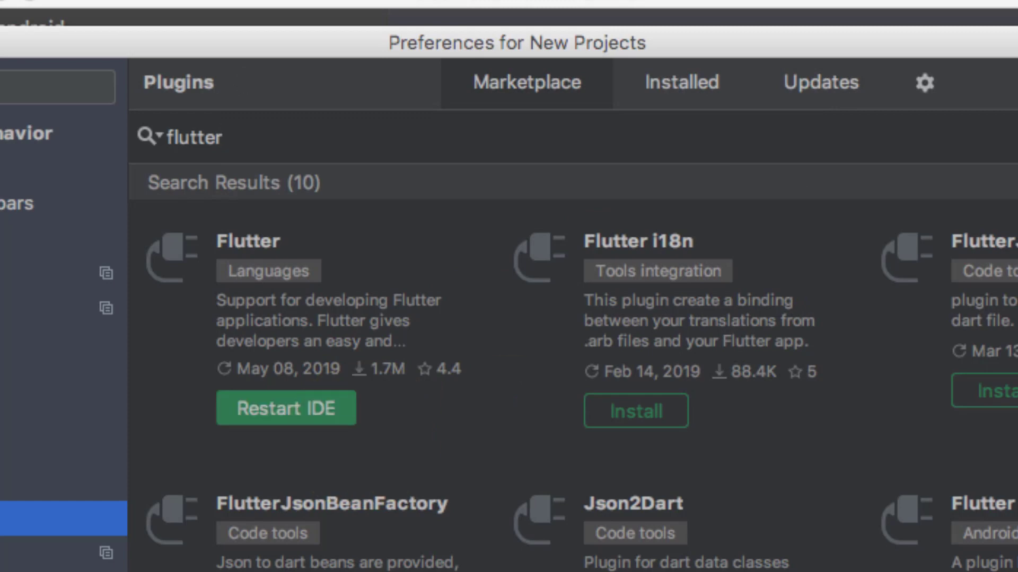
pyautogui.click(293, 412)
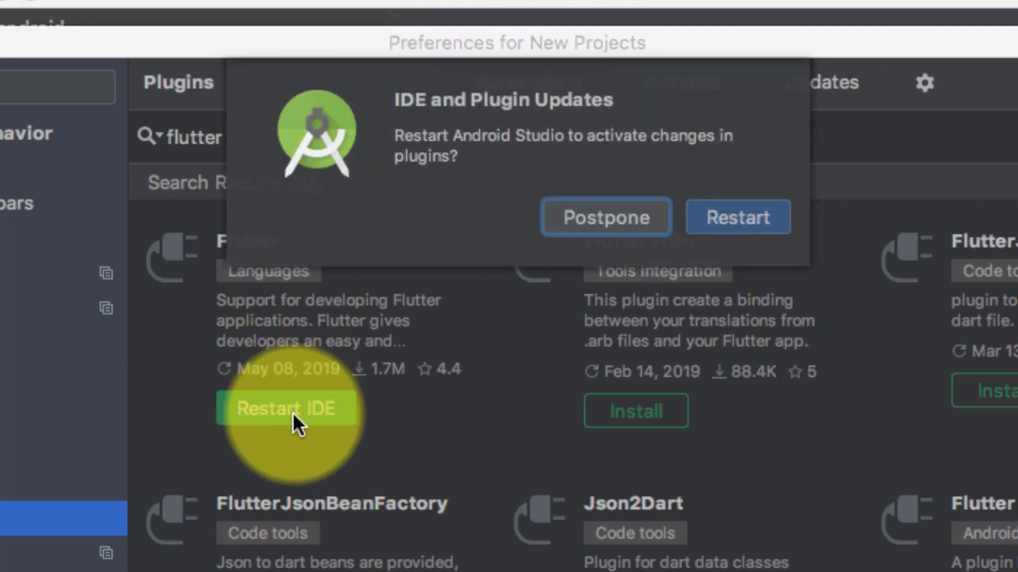
pyautogui.click(760, 219)
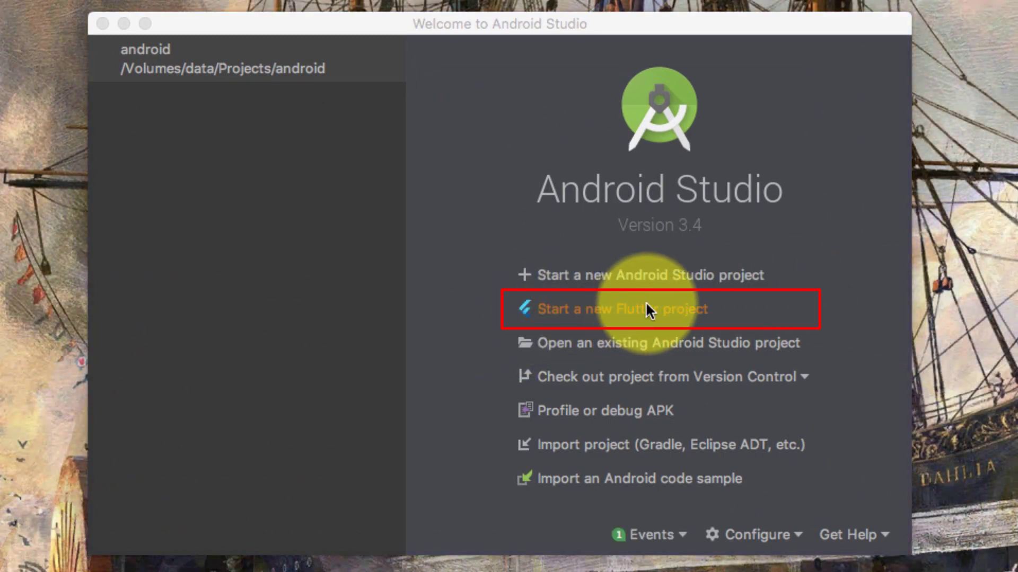
# Step: Start a Flutter Application located in a new Flutter folder under Projects
pyautogui.click(680, 314)
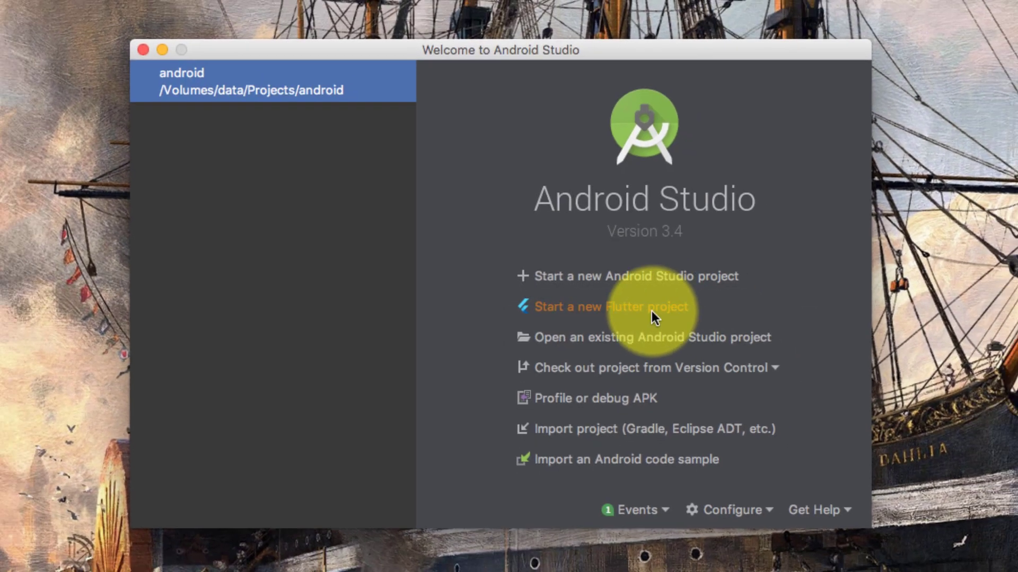
pyautogui.click(666, 312)
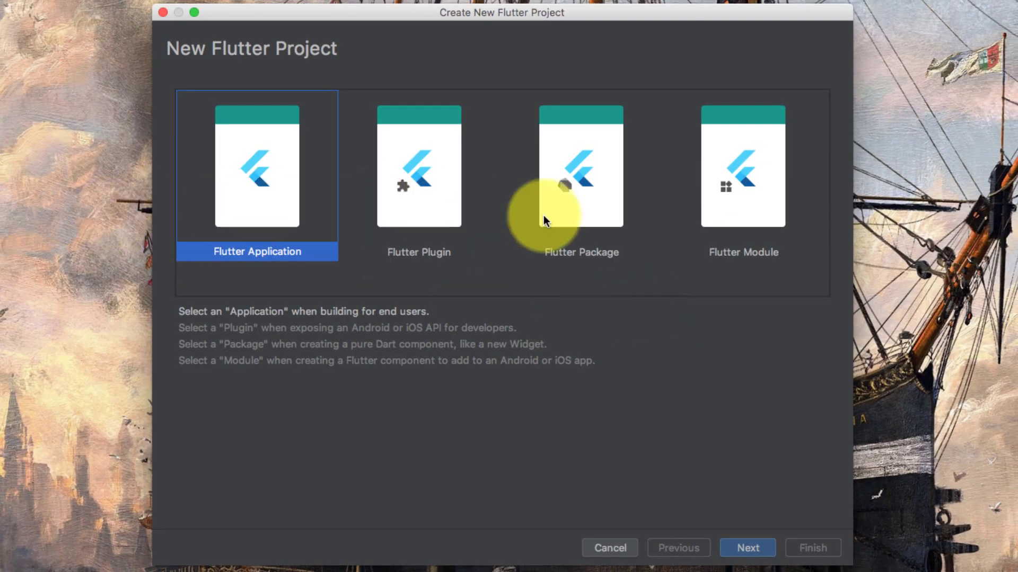
pyautogui.click(748, 548)
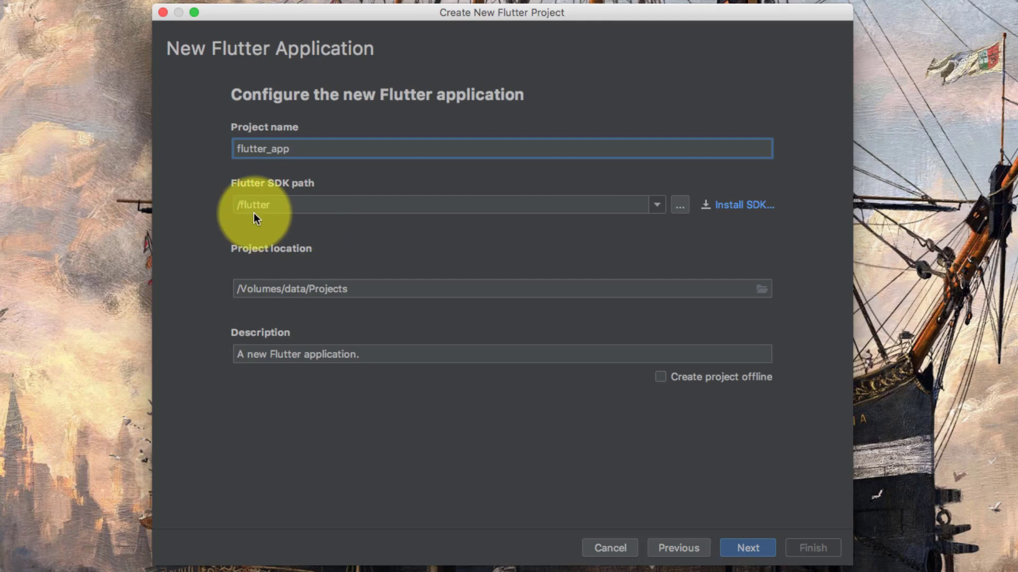
pyautogui.click(762, 288)
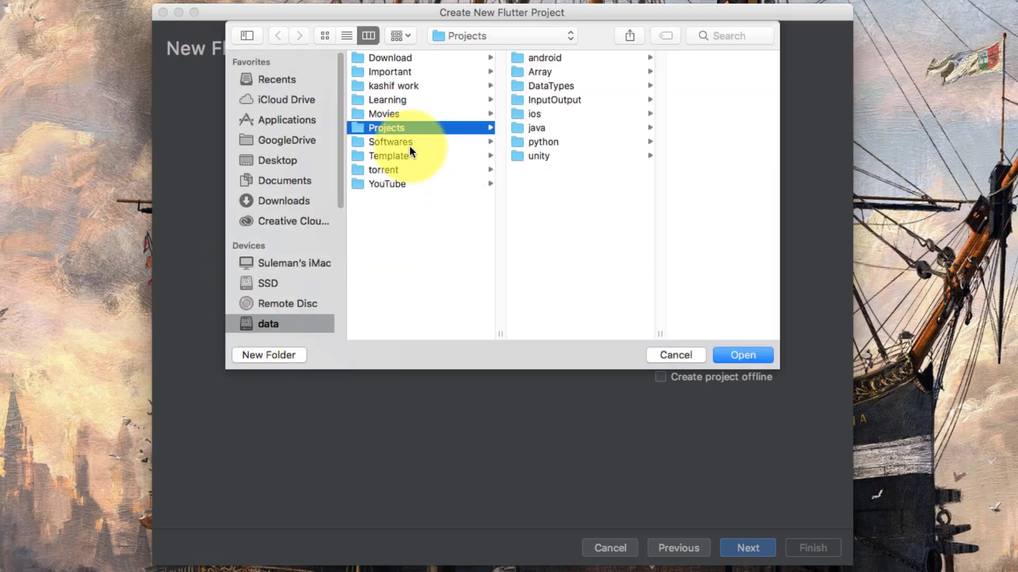
pyautogui.click(284, 353)
pyautogui.write('Flut')
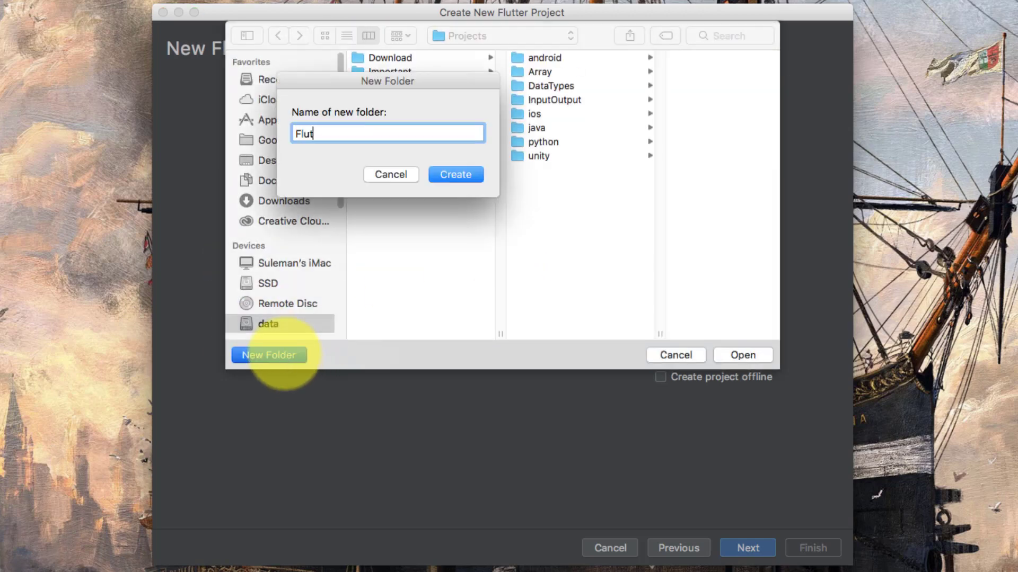
pyautogui.write('ter')
pyautogui.click(461, 174)
pyautogui.click(750, 358)
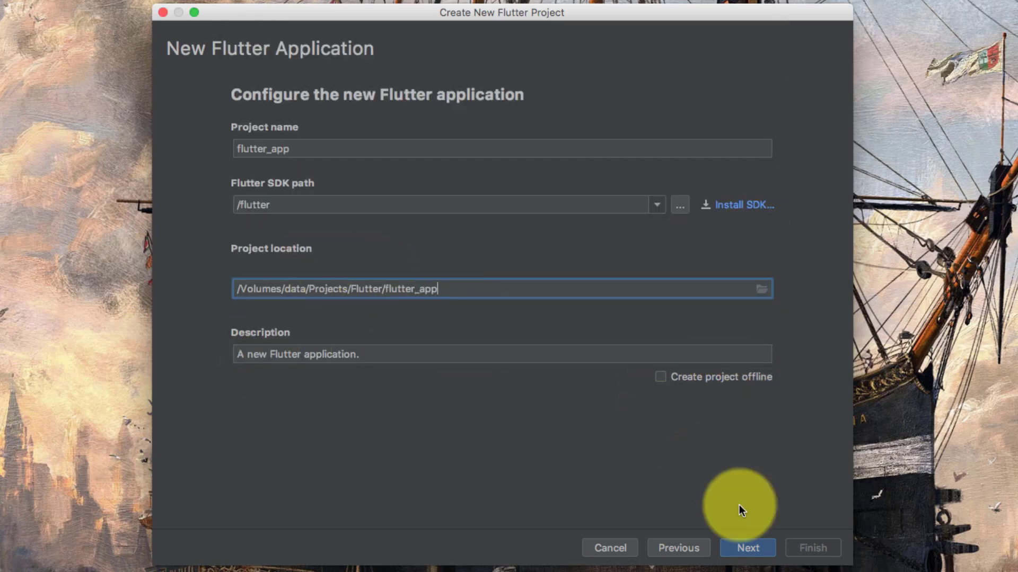
# Step: Set the company domain to trices.net and finish the project wizard
pyautogui.click(746, 549)
pyautogui.moveTo(305, 168); pyautogui.dragTo(166, 159)
pyautogui.write('trices.net')
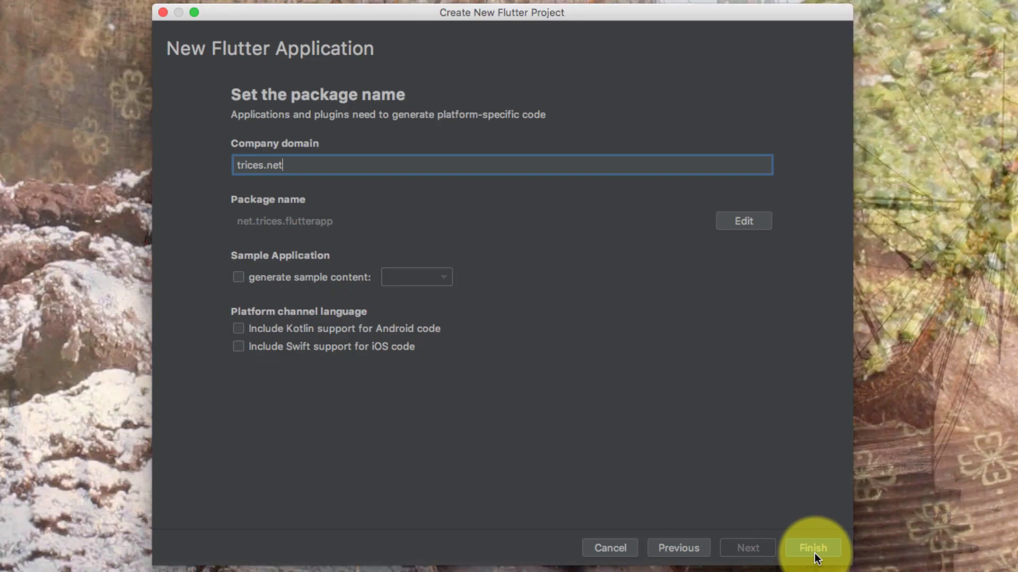
pyautogui.click(813, 549)
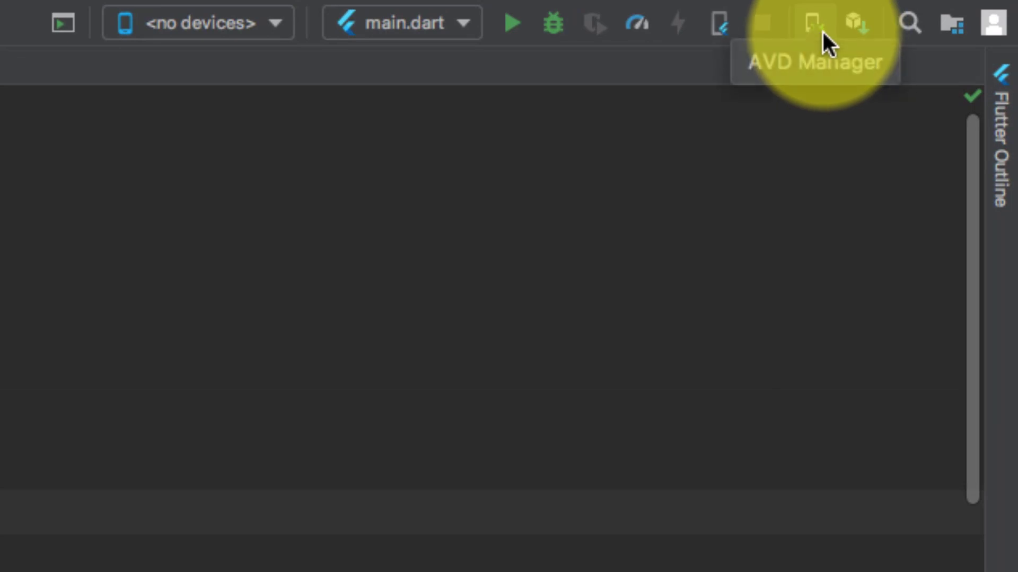
# Step: Open Tools > AVD Manager, step through creating a Pixel 2 Pie device, then cancel
pyautogui.click(823, 32)
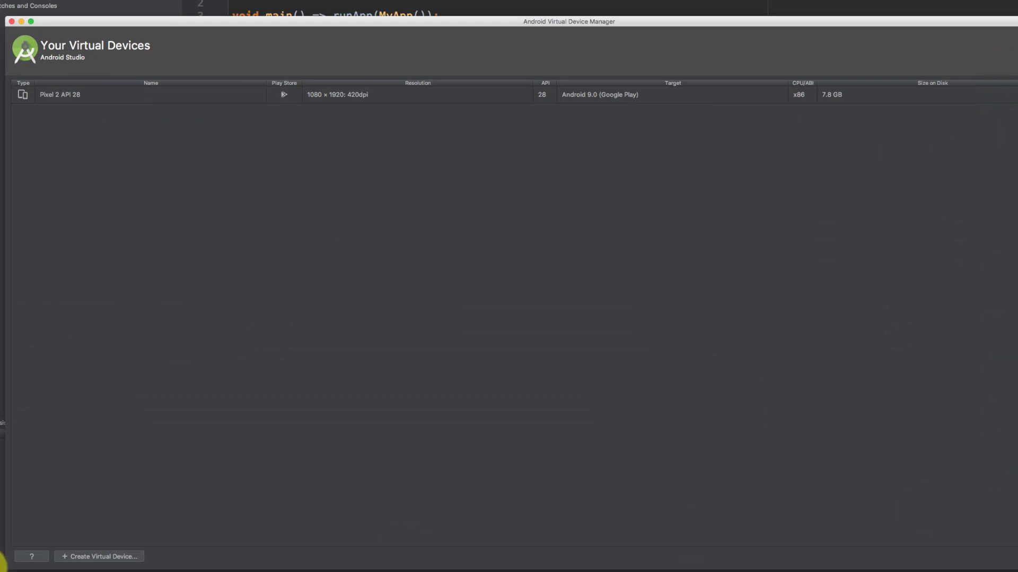
pyautogui.click(11, 21)
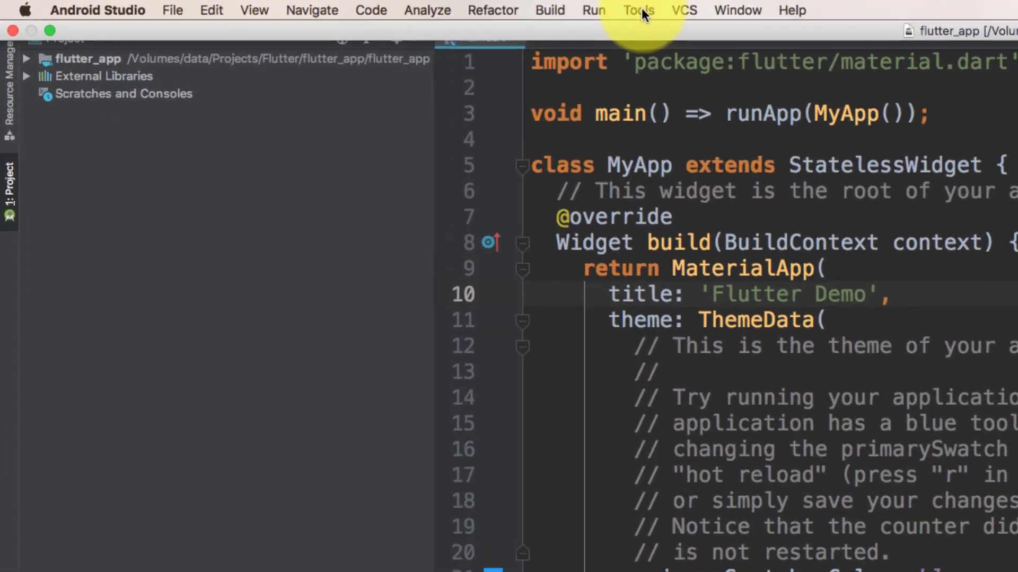
pyautogui.click(275, 5)
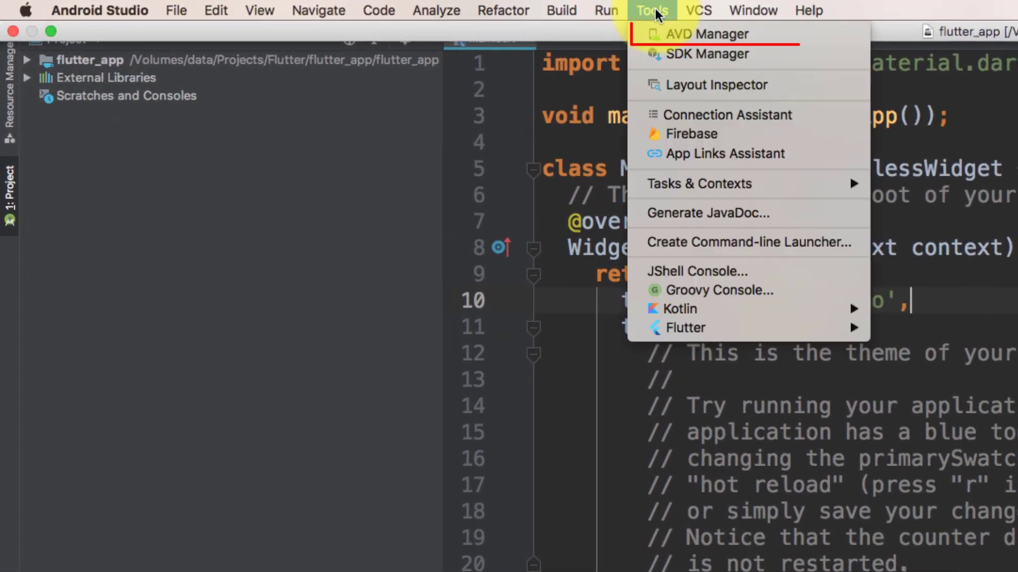
pyautogui.click(686, 35)
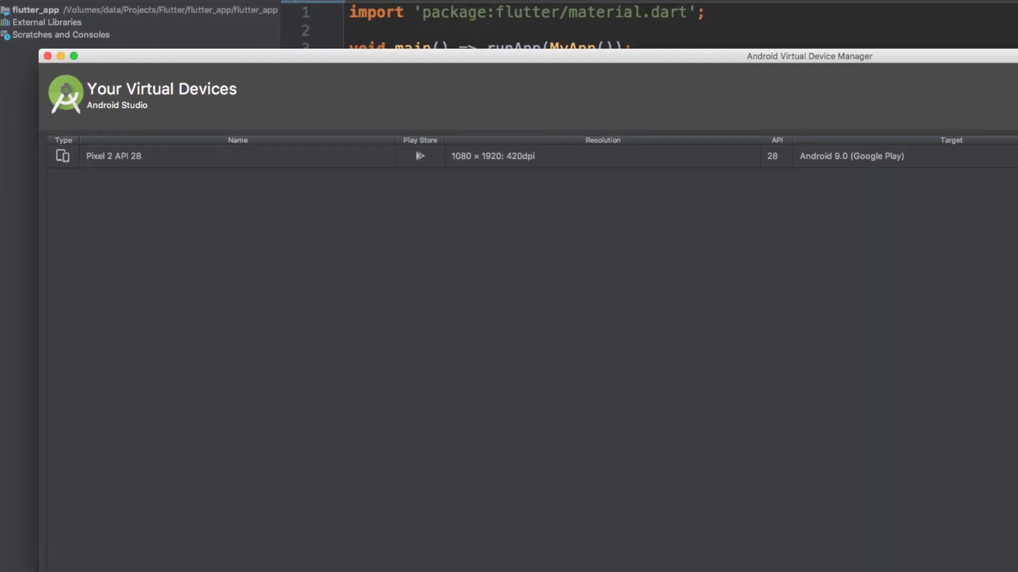
pyautogui.click(93, 551)
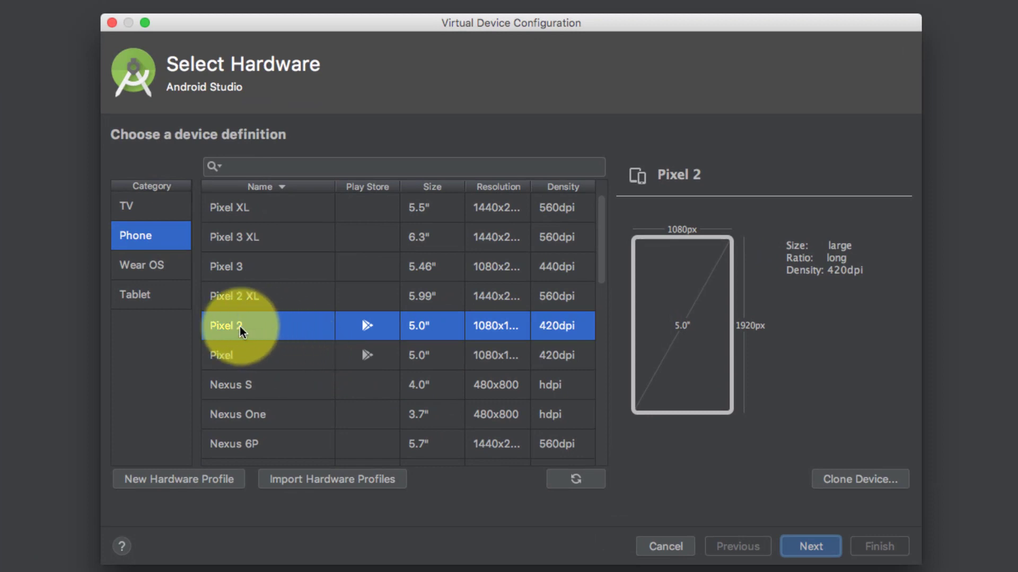
pyautogui.click(824, 554)
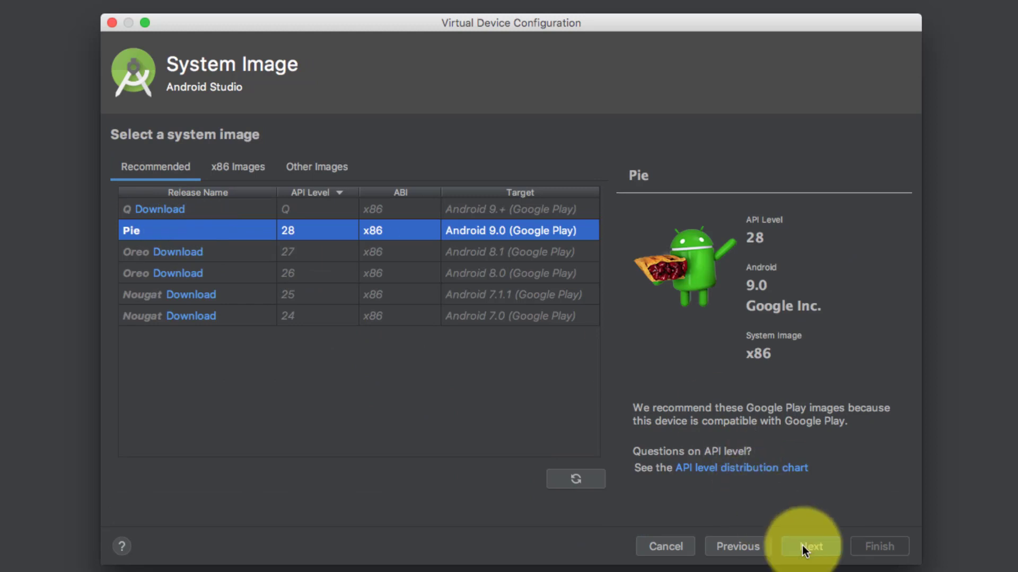
pyautogui.click(805, 549)
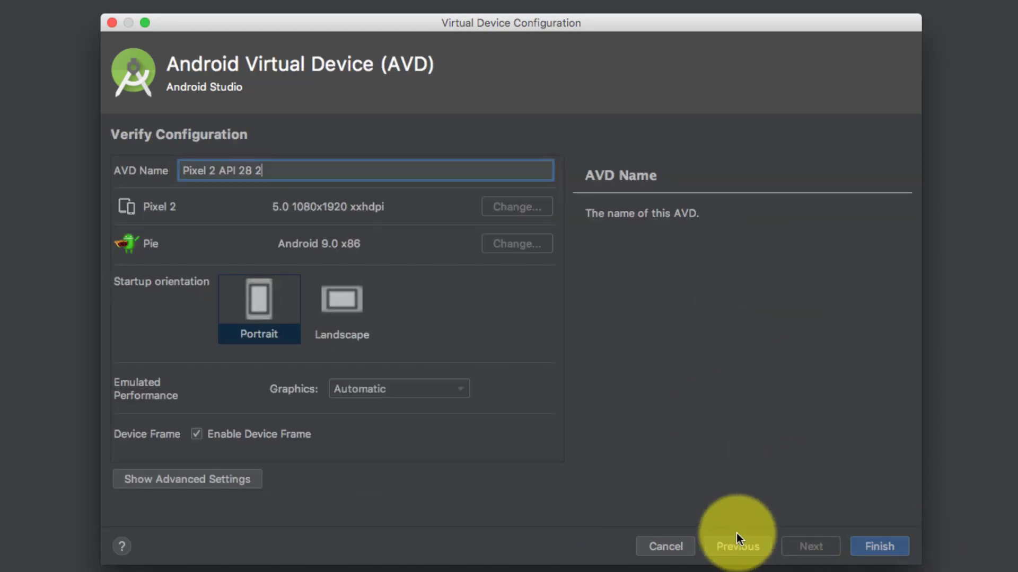
pyautogui.click(665, 547)
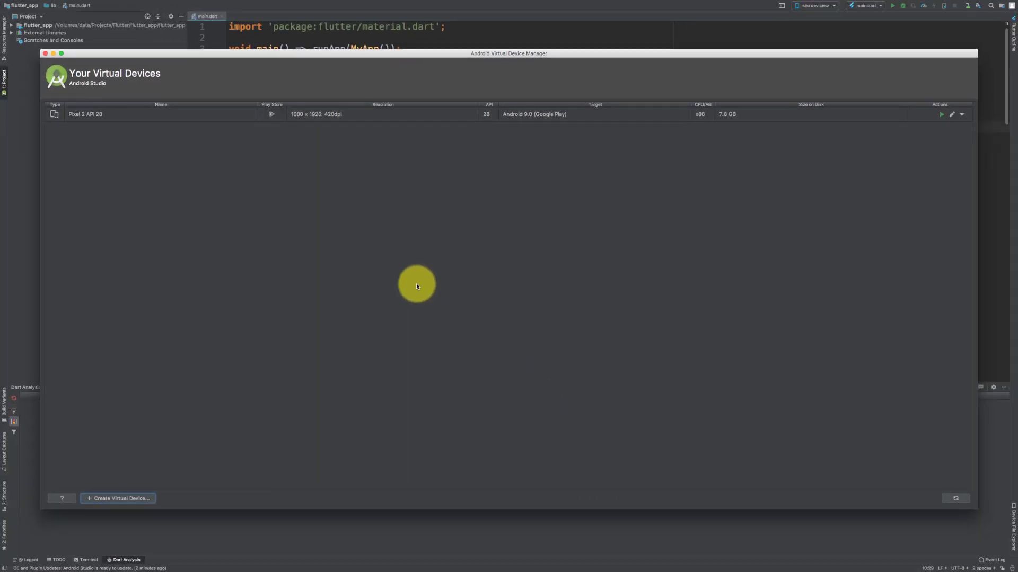
# Step: Launch the Pixel 2 API 28 emulator and check the device selector
pyautogui.click(122, 114)
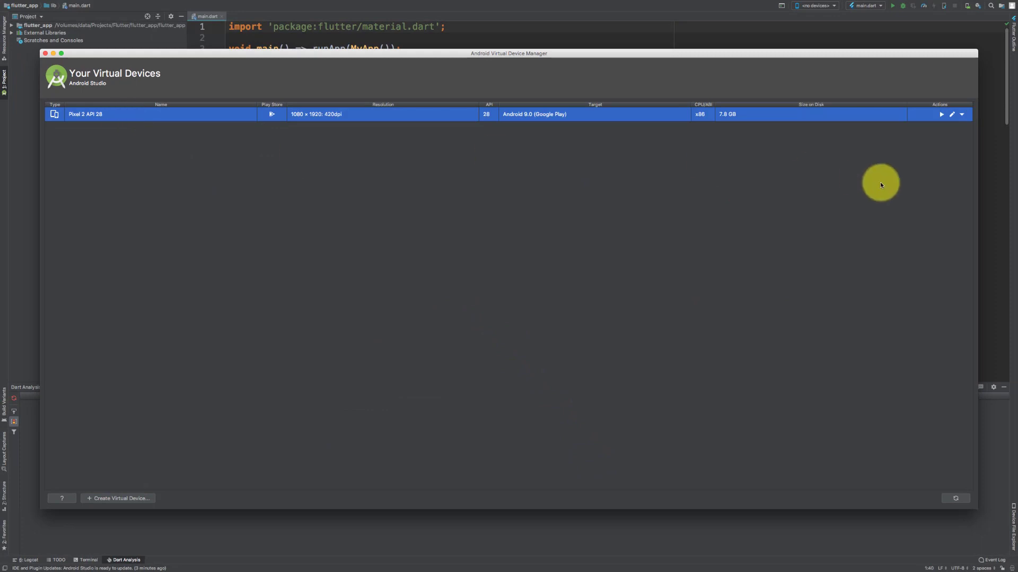
pyautogui.click(962, 115)
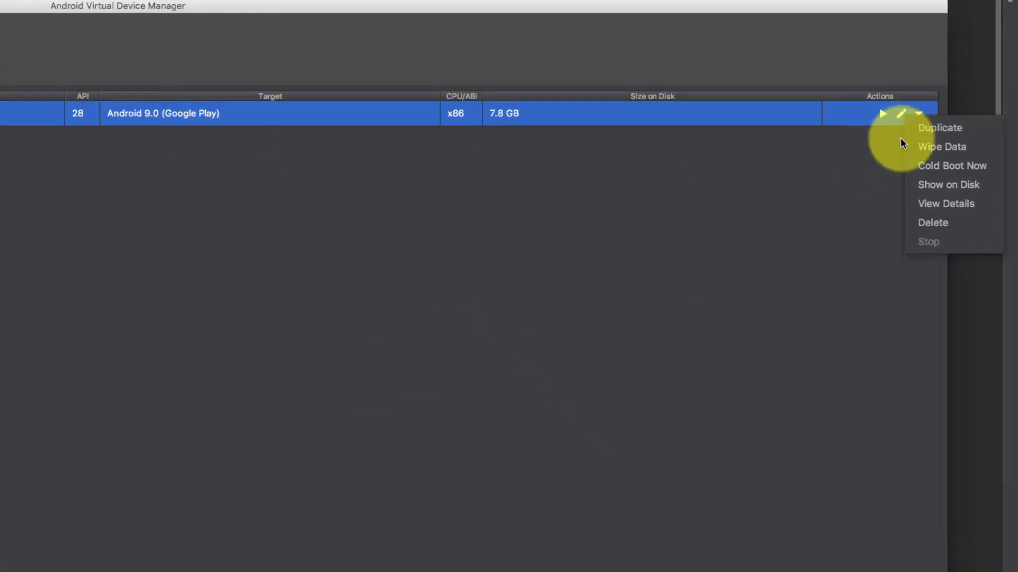
pyautogui.click(752, 170)
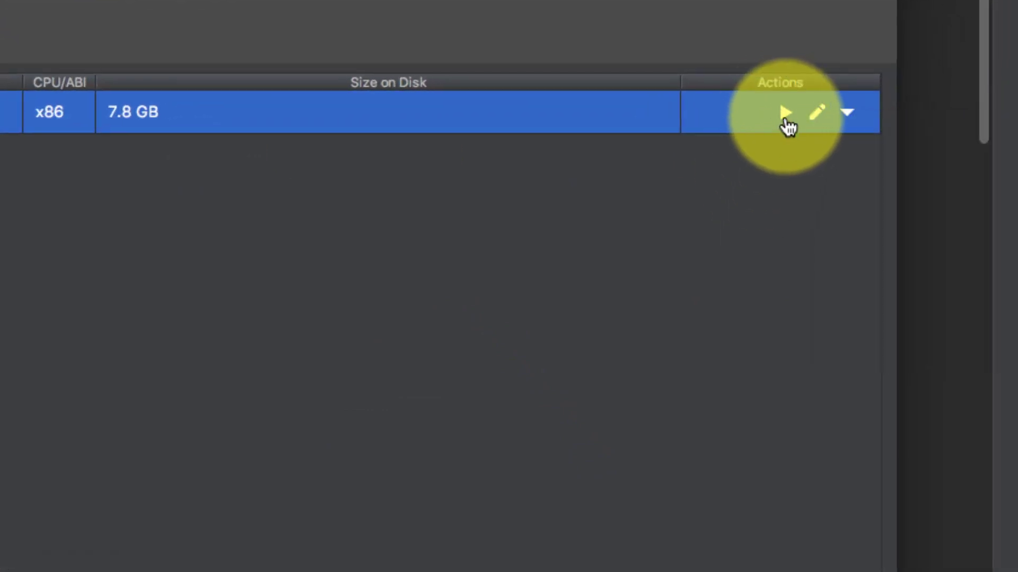
pyautogui.click(785, 116)
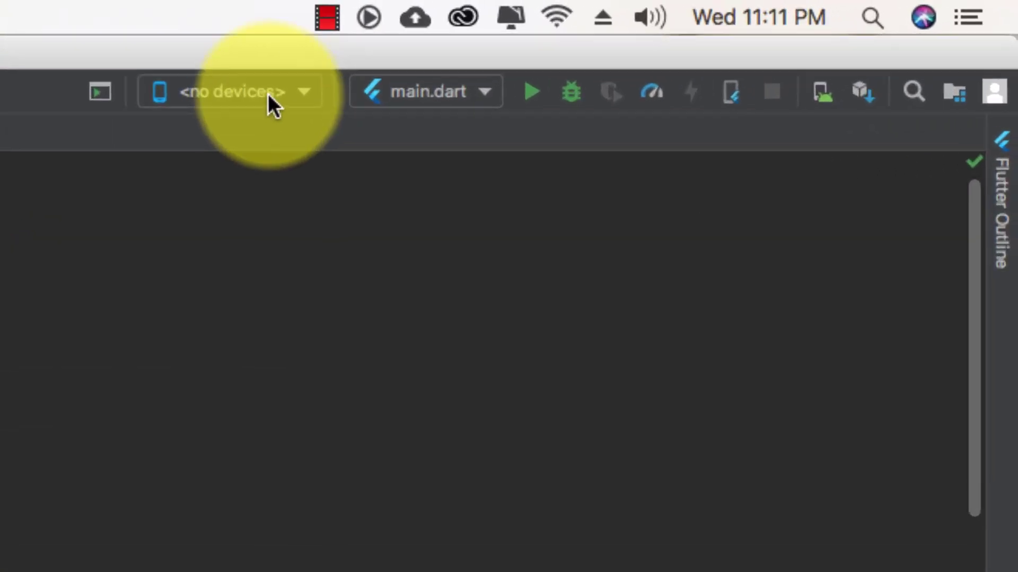
pyautogui.click(824, 24)
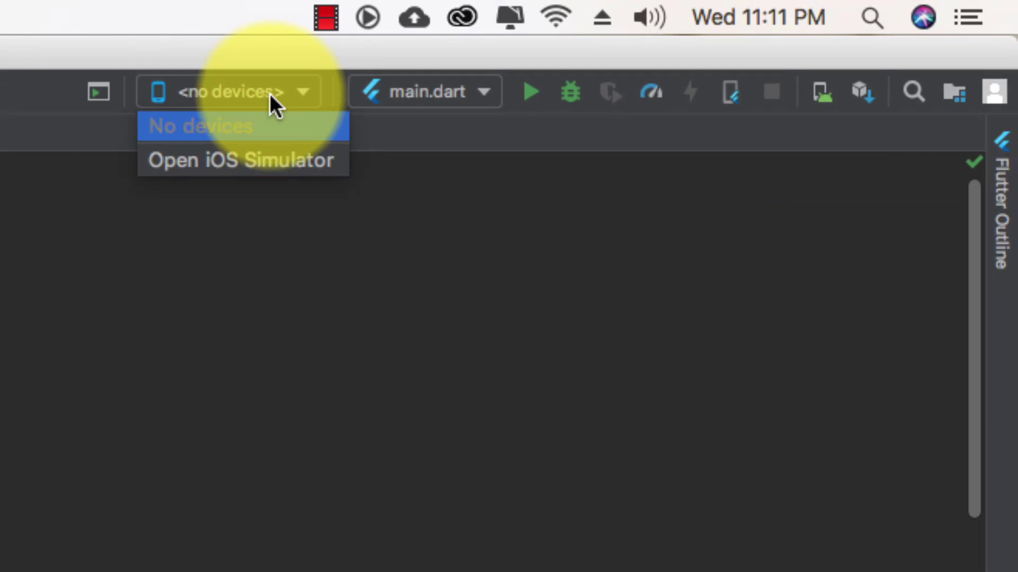
# Step: Close the <no devices> dropdown and open the File menu
pyautogui.click(270, 93)
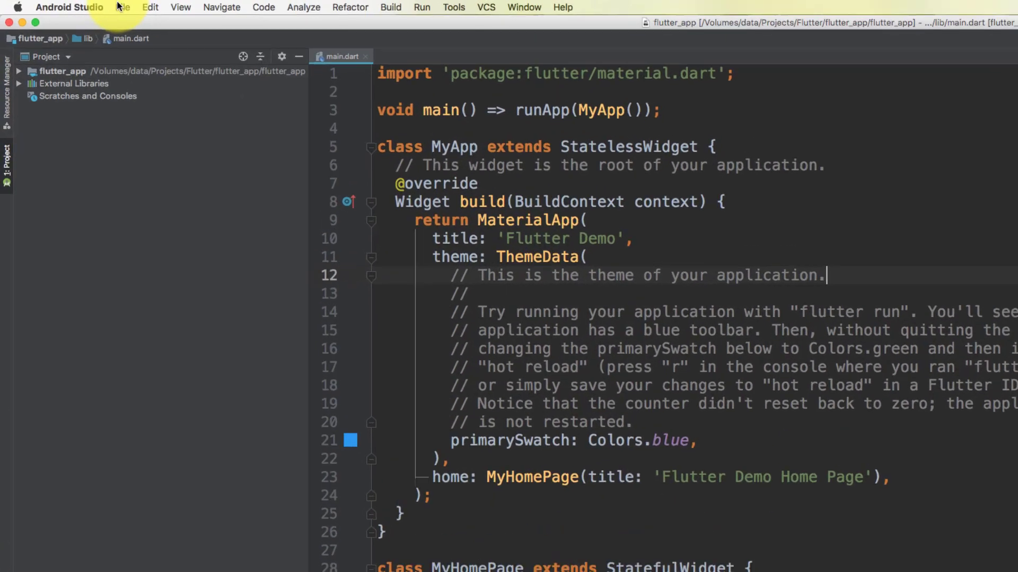
pyautogui.click(74, 4)
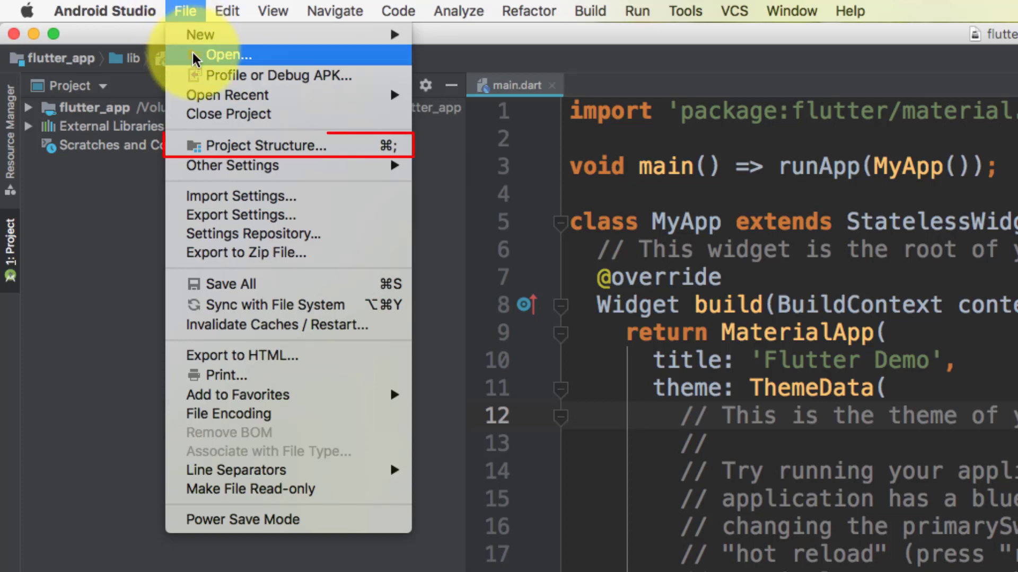
# Step: Set flutter_app's Project SDK to Android API 28 Platform in Project Structure, apply and confirm
pyautogui.click(264, 151)
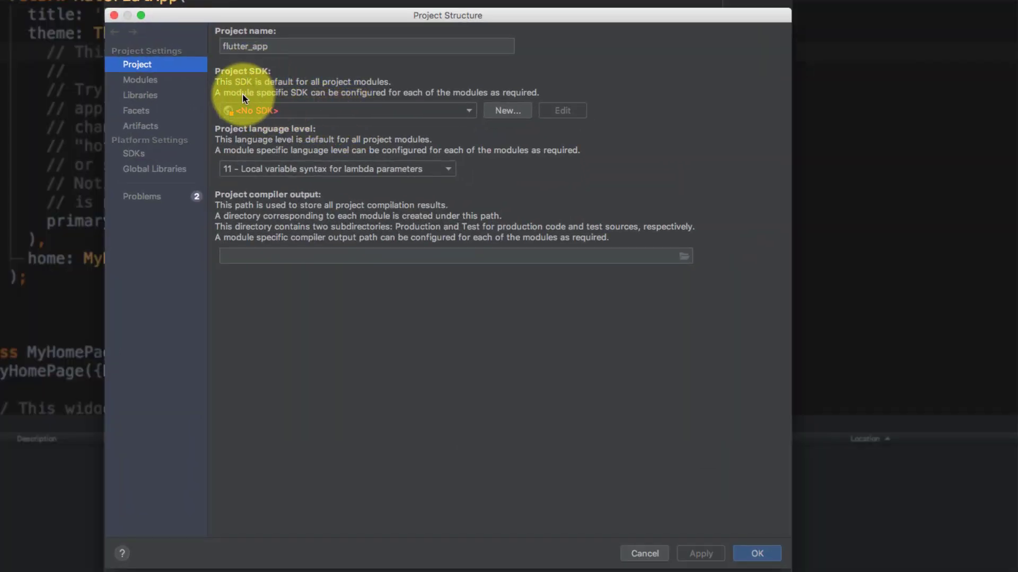
pyautogui.click(469, 110)
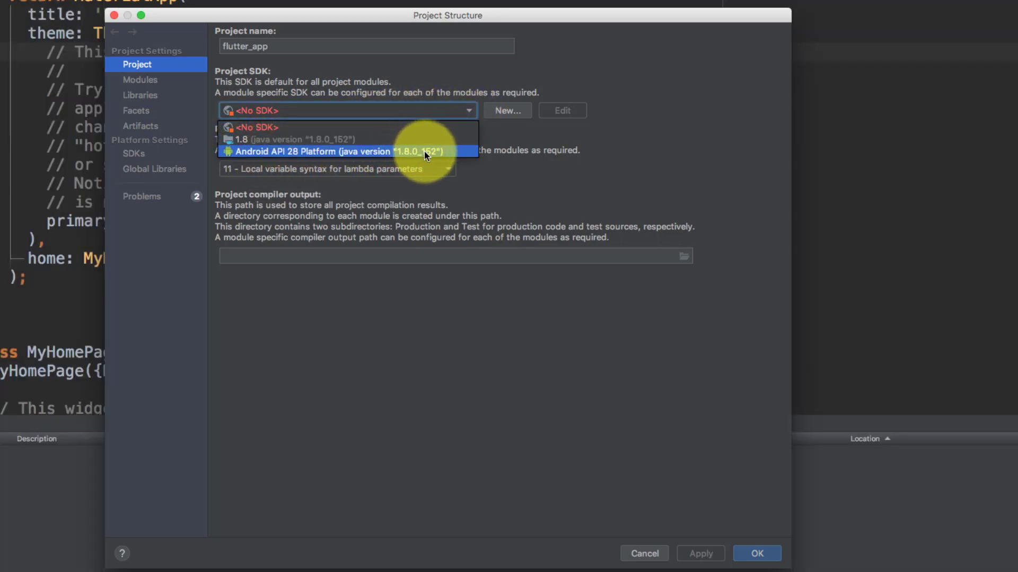
pyautogui.click(324, 151)
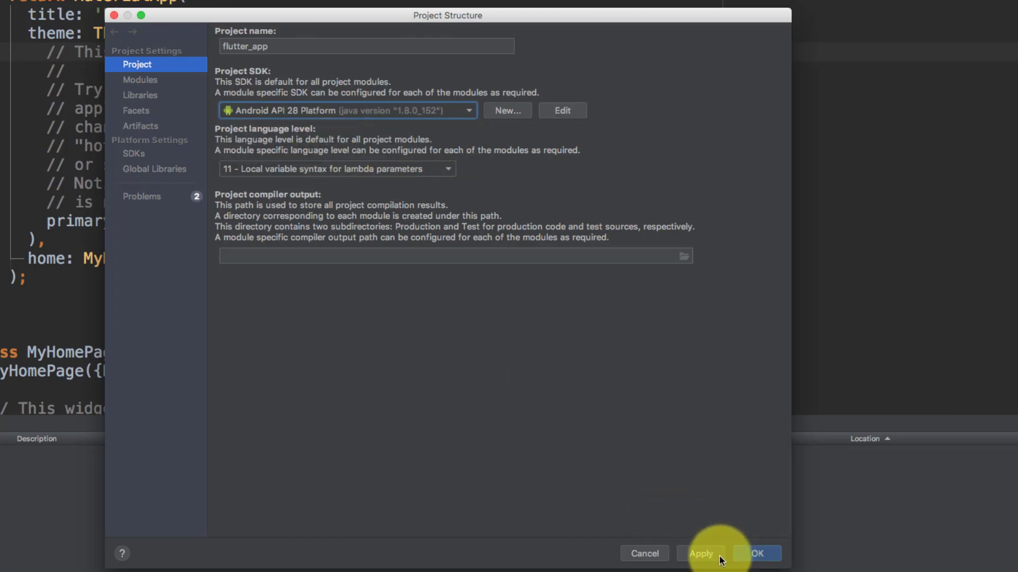
pyautogui.click(701, 554)
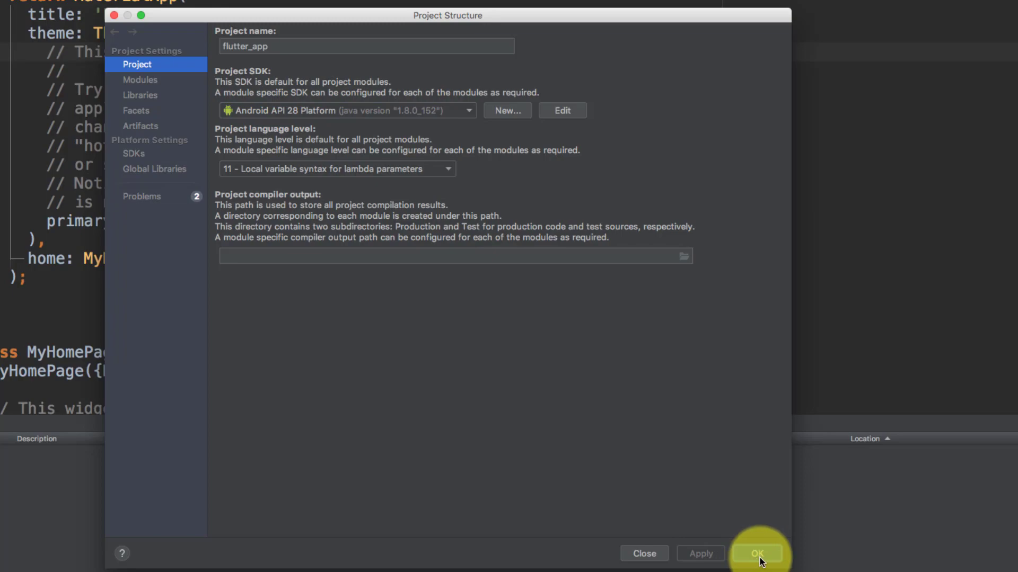
pyautogui.click(758, 554)
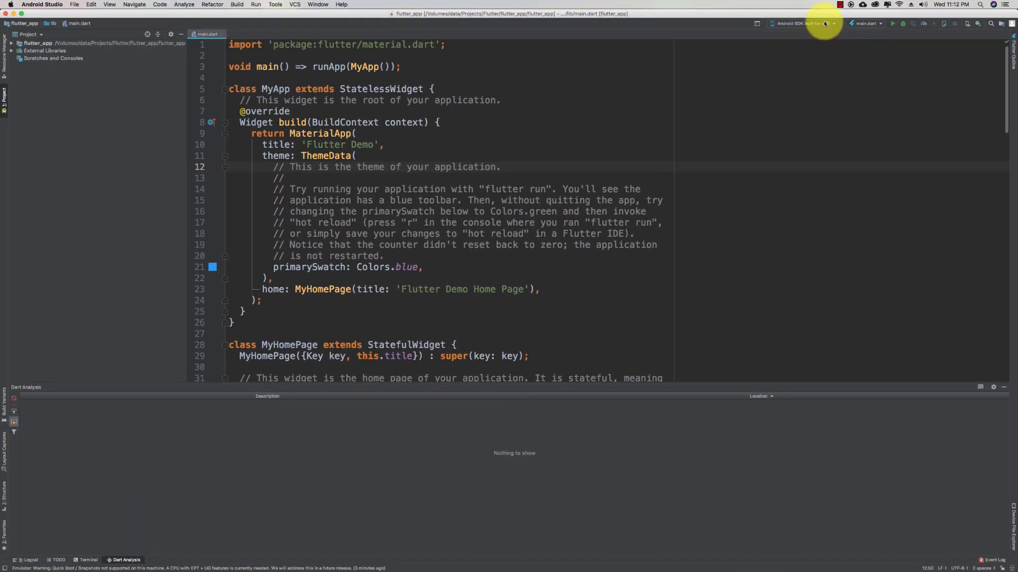
# Step: Run the Flutter app on the Android SDK built for x86 emulator
pyautogui.click(834, 23)
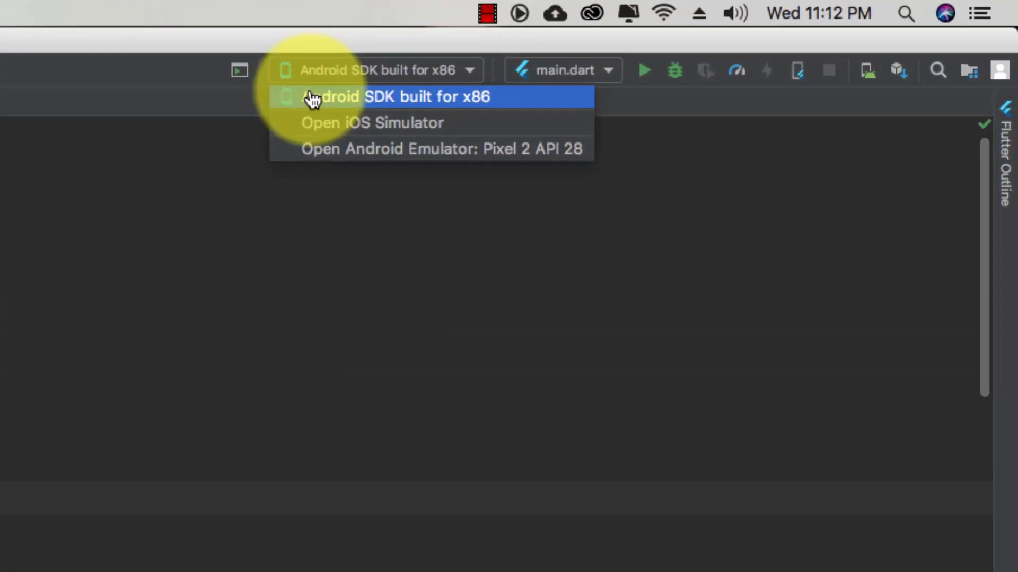
pyautogui.click(493, 108)
pyautogui.click(628, 73)
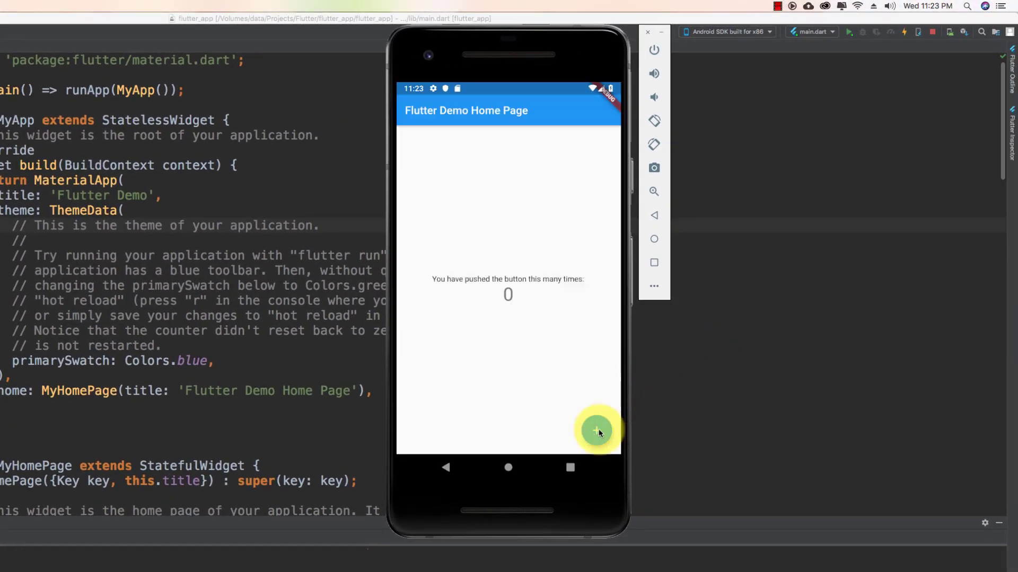
# Step: Tap the + button repeatedly to raise the demo app's counter
pyautogui.click(598, 431)
pyautogui.click(598, 432)
pyautogui.click(598, 432)
pyautogui.click(598, 432)
pyautogui.click(599, 432)
pyautogui.click(598, 432)
pyautogui.click(598, 432)
pyautogui.click(598, 432)
pyautogui.click(598, 432)
pyautogui.click(599, 432)
pyautogui.click(599, 432)
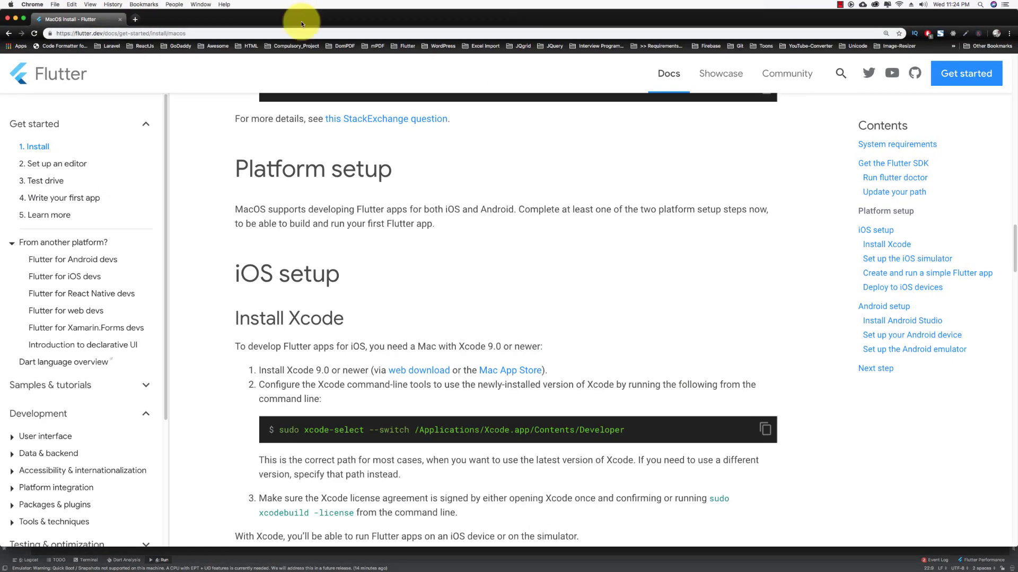
# Step: Open the Install Xcode section's Mac App Store link in a new tab
pyautogui.scroll(-3, 381, 401)
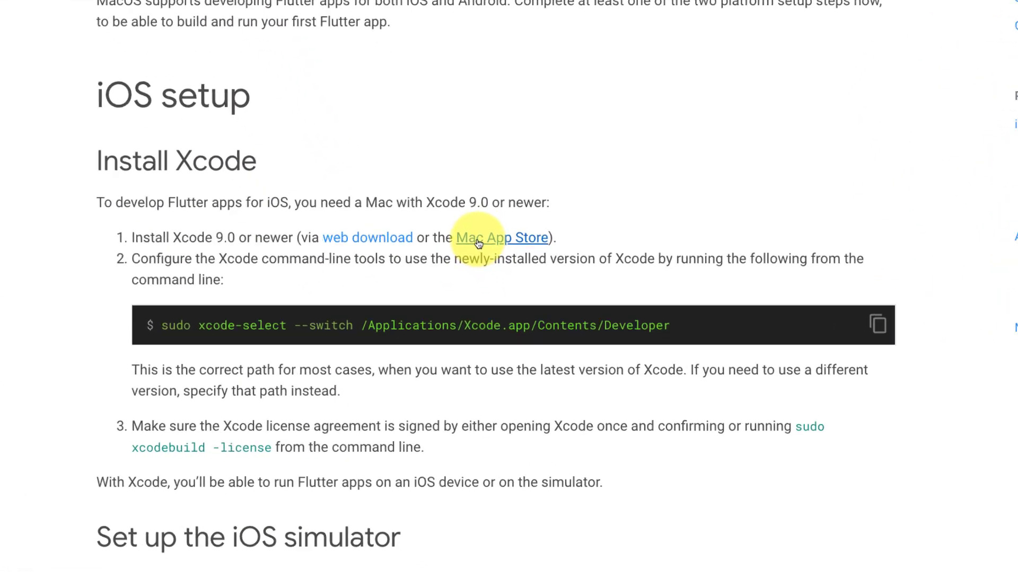
pyautogui.rightClick(493, 307)
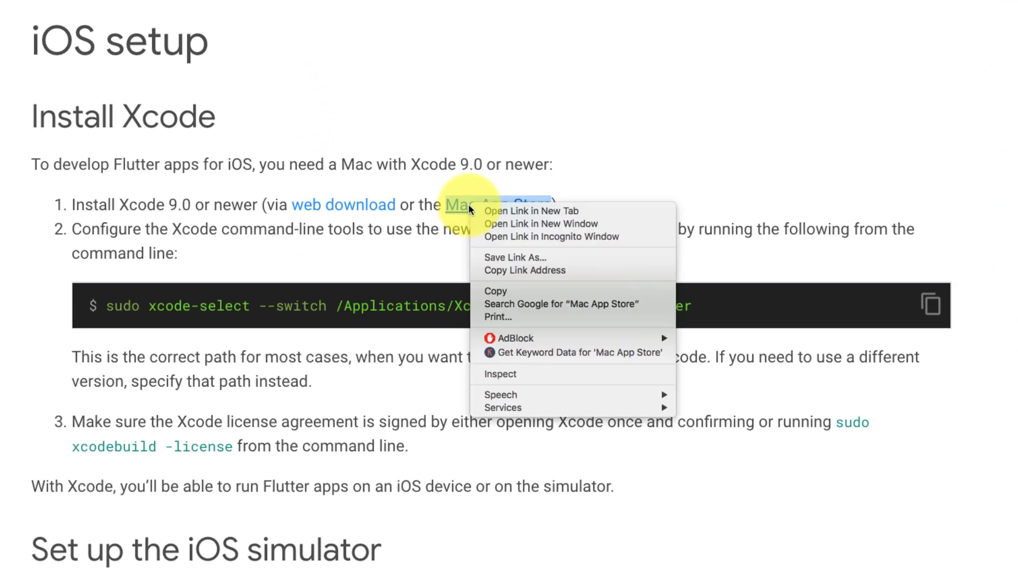
pyautogui.click(493, 211)
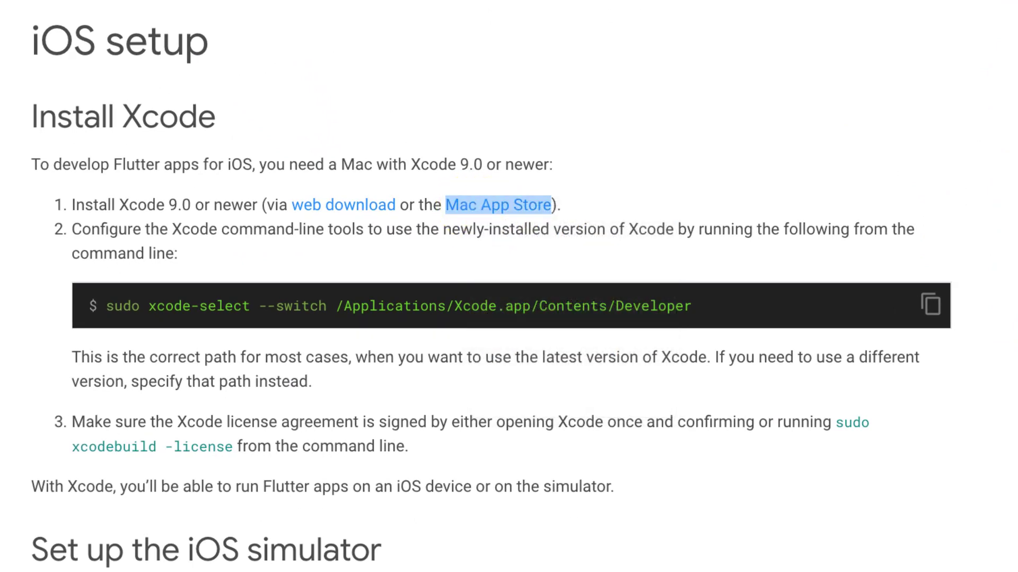
# Step: Copy the xcode-select switch command from the Install Xcode steps
pyautogui.click(109, 311)
pyautogui.moveTo(110, 311); pyautogui.dragTo(717, 305)
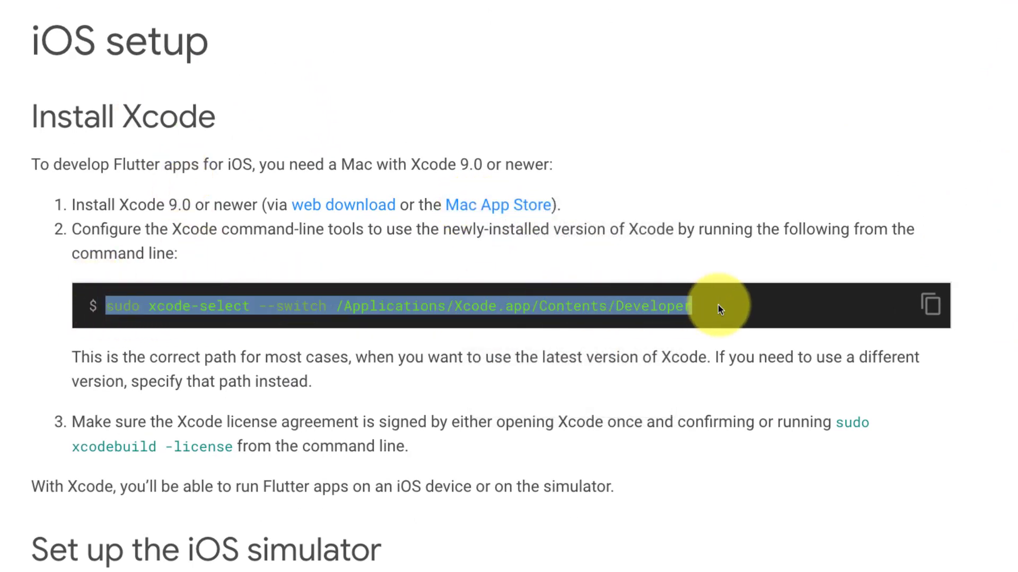
pyautogui.click(931, 308)
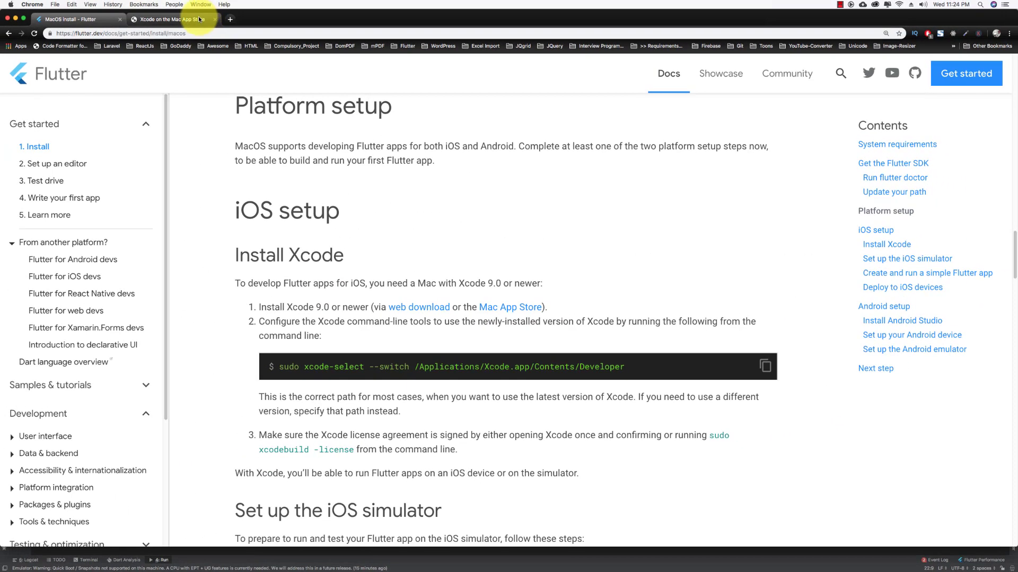
# Step: View the Xcode App Store page, close that tab, and minimize Chrome
pyautogui.click(193, 19)
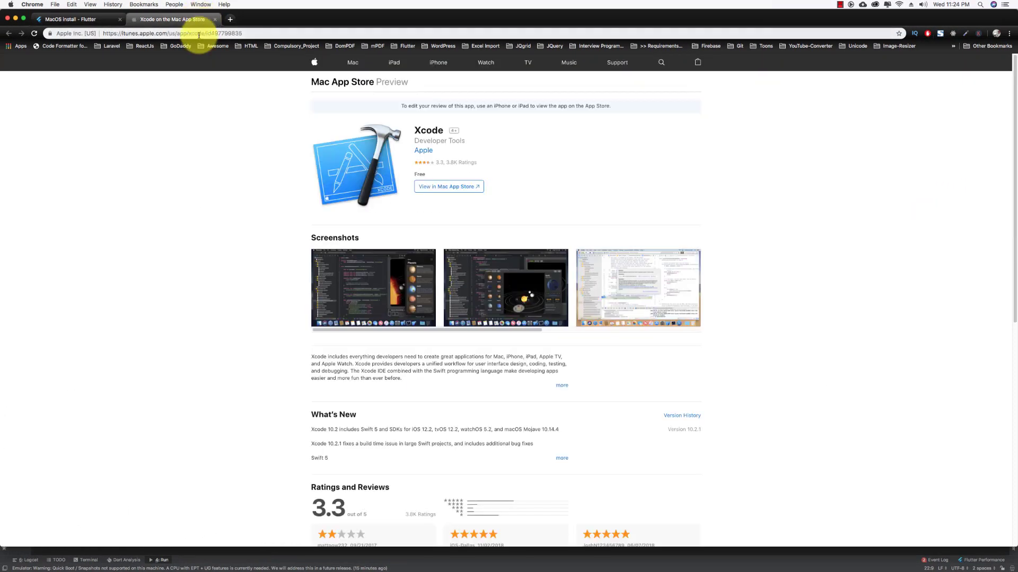
pyautogui.click(452, 190)
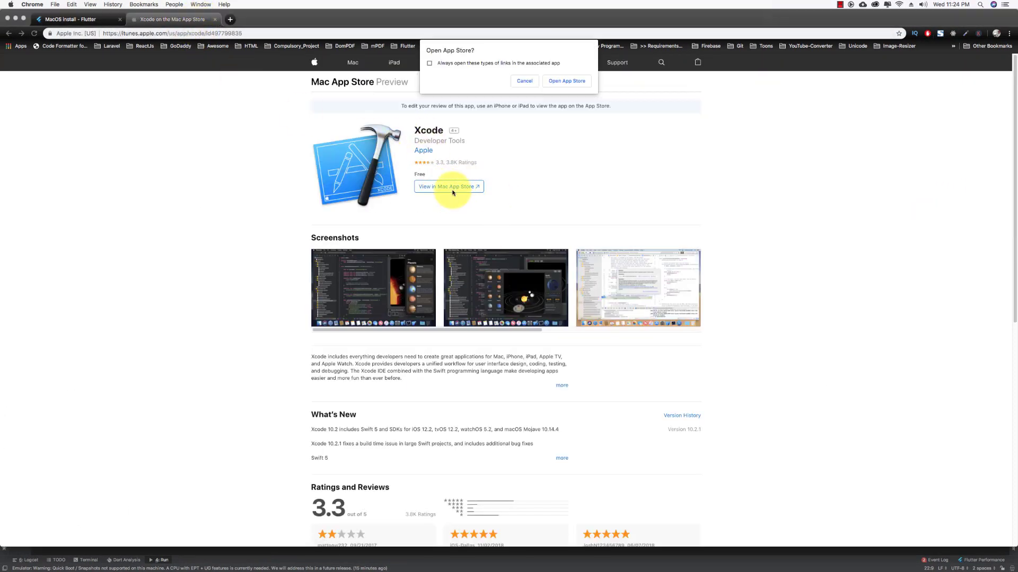
pyautogui.click(215, 19)
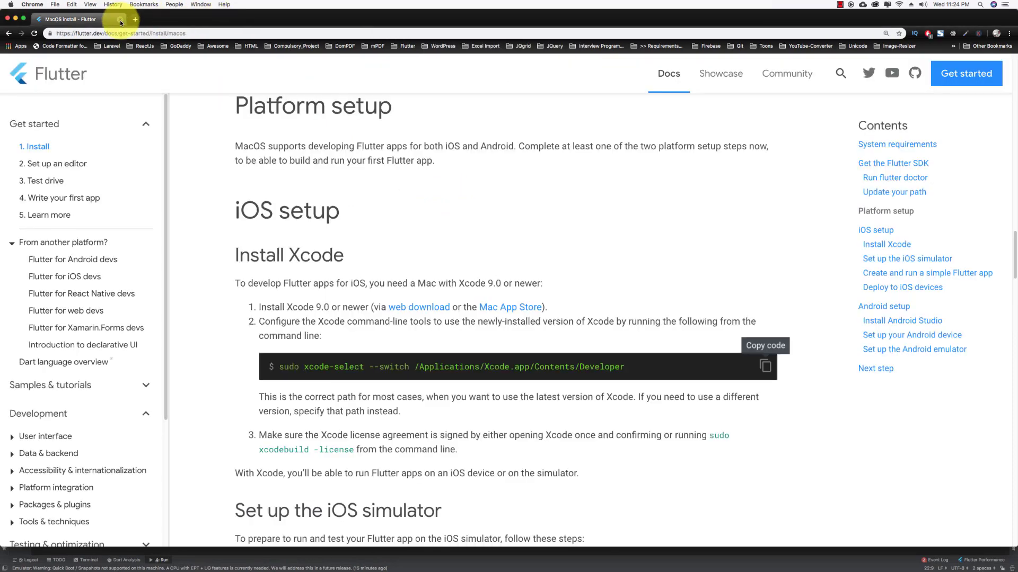
pyautogui.click(16, 20)
# Step: Minimize Android Studio and launch Terminal from Spotlight with enlarged text
pyautogui.click(13, 13)
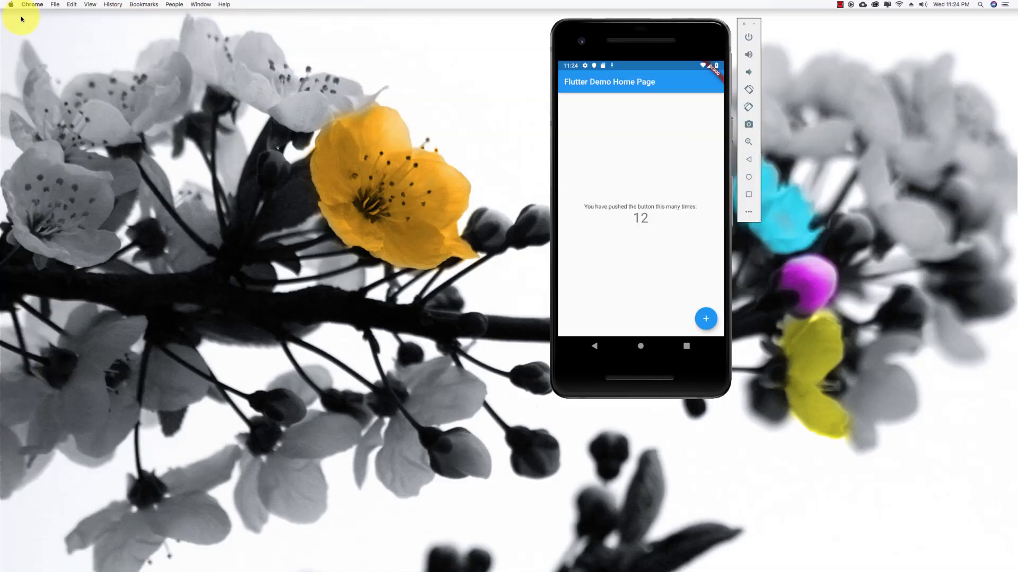
pyautogui.moveTo(523, 563)
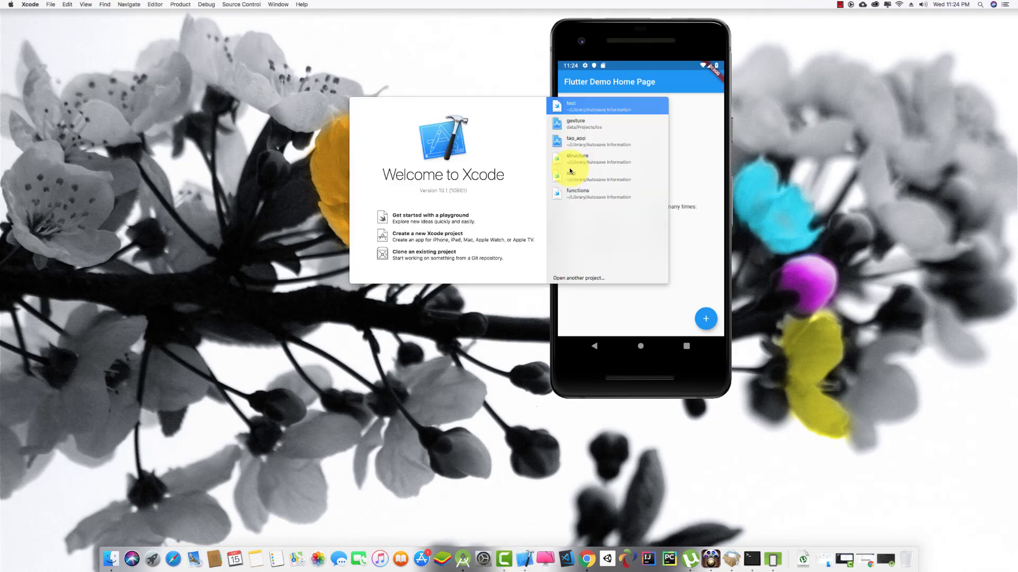
pyautogui.click(980, 7)
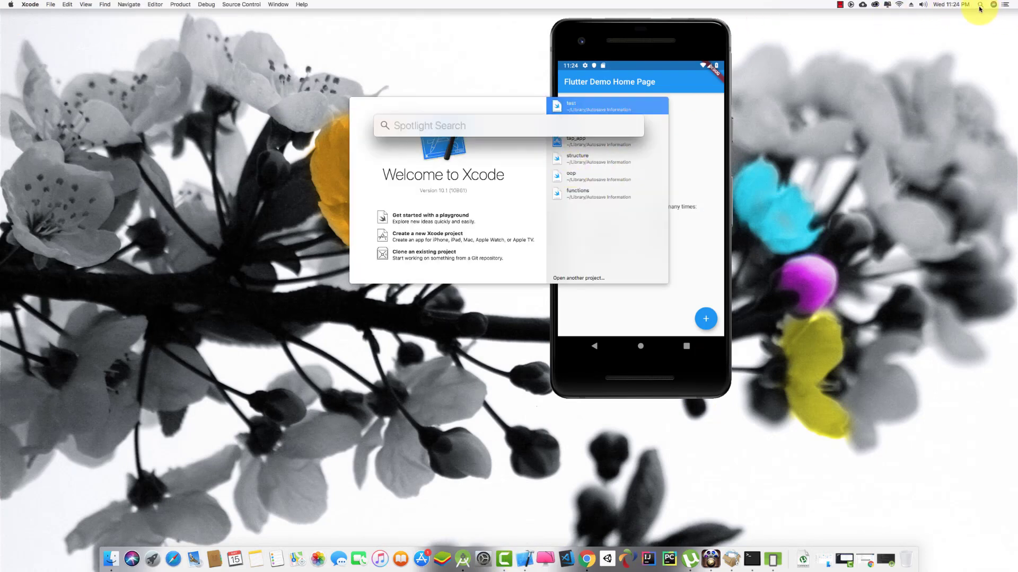
pyautogui.press('Return')
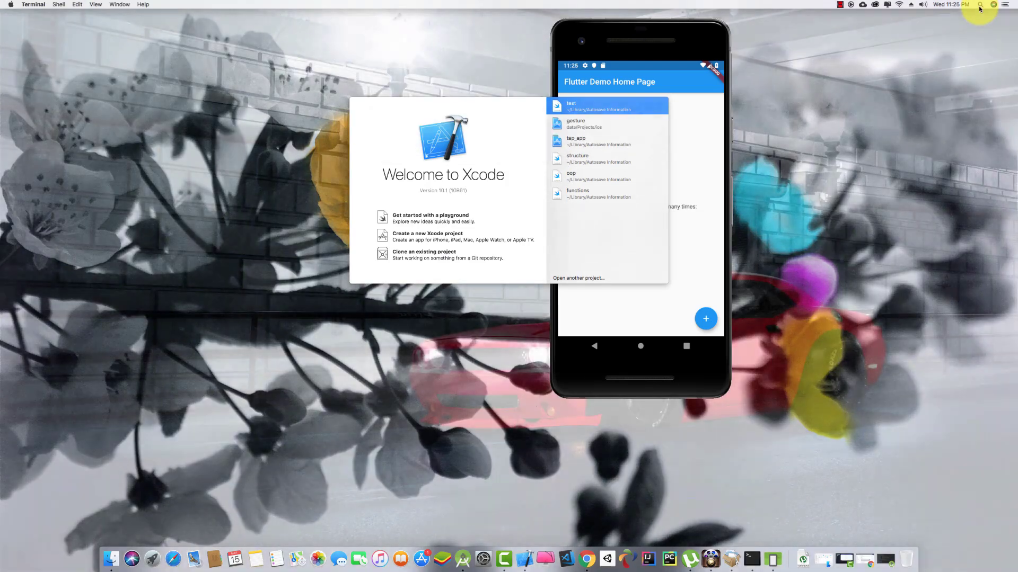
pyautogui.press('super+plus')
pyautogui.press('super+plus')
pyautogui.press('super+plus')
pyautogui.press('super+plus')
pyautogui.press('super+plus')
pyautogui.press('super+plus')
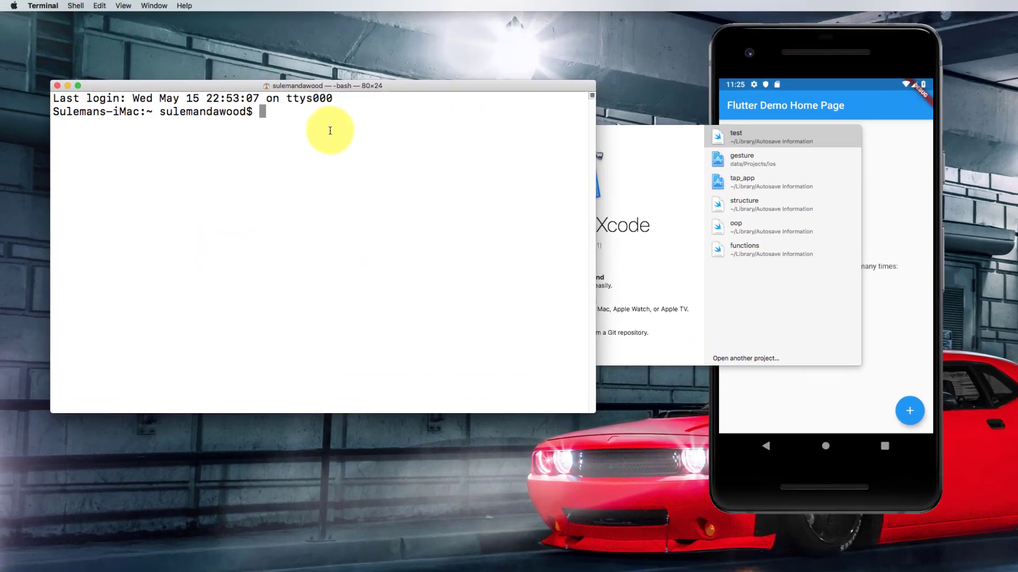
# Step: Run the pasted sudo xcode-select --switch command, then close Terminal and Welcome to Xcode
pyautogui.press('super+v')
pyautogui.press('Return')
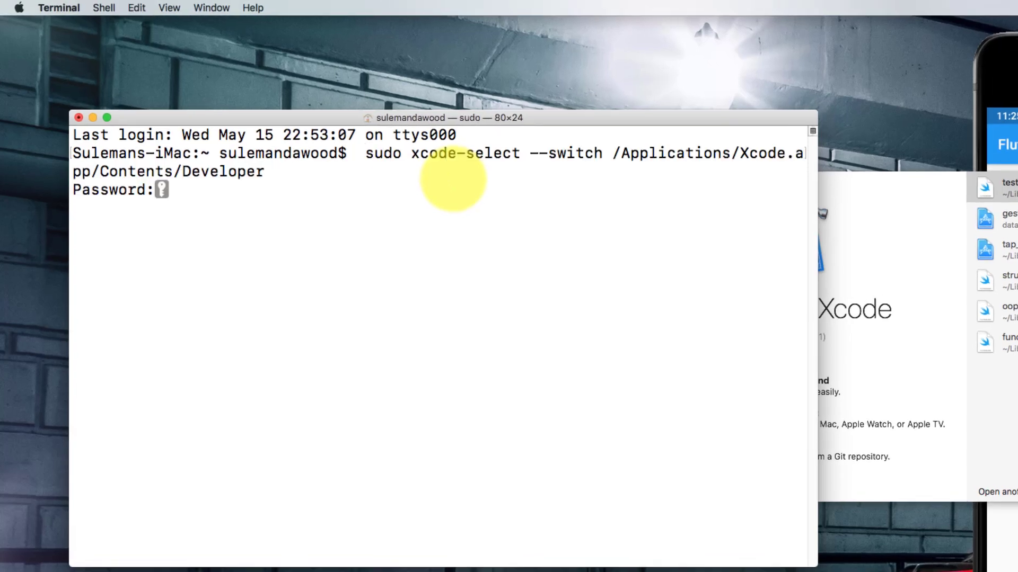
pyautogui.press('Return')
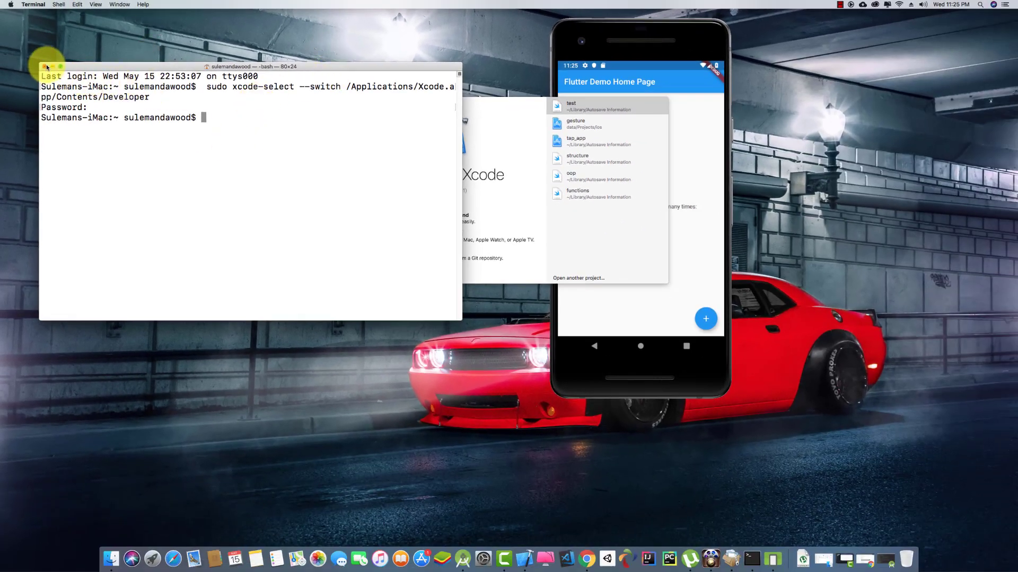
pyautogui.click(44, 67)
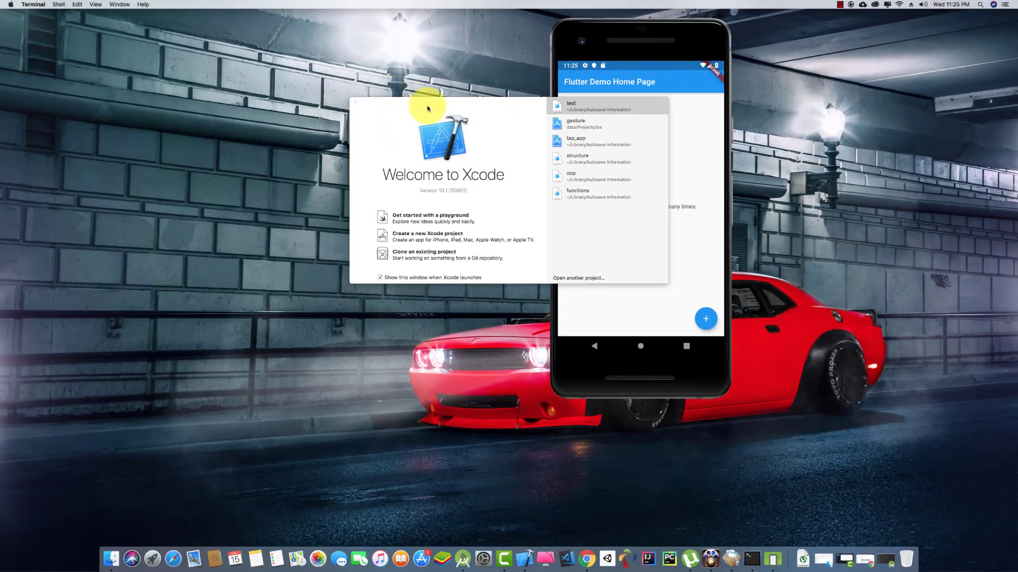
pyautogui.click(357, 106)
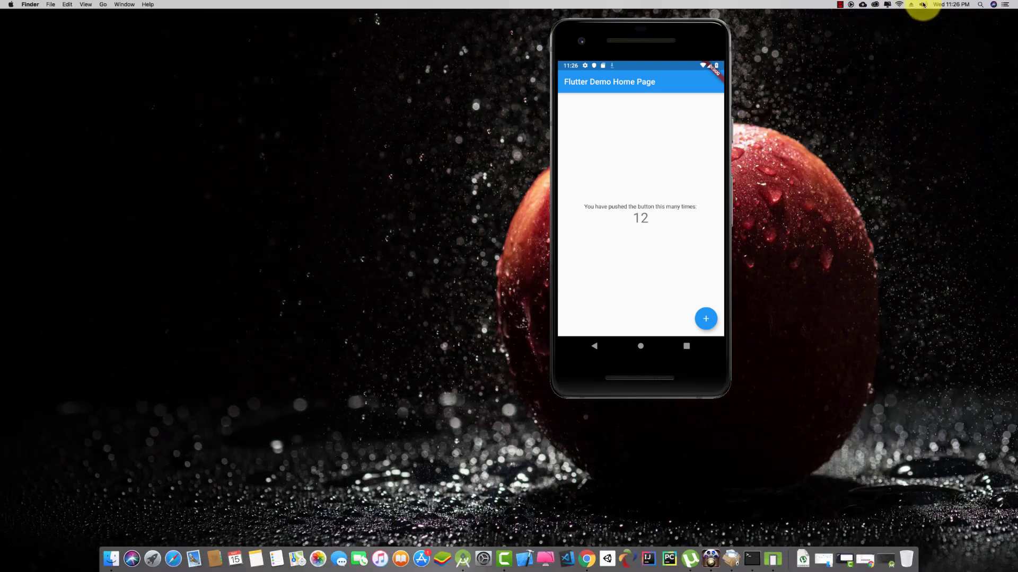
# Step: Launch Simulator via Spotlight and place the iPhone XR beside the Android emulator
pyautogui.click(979, 4)
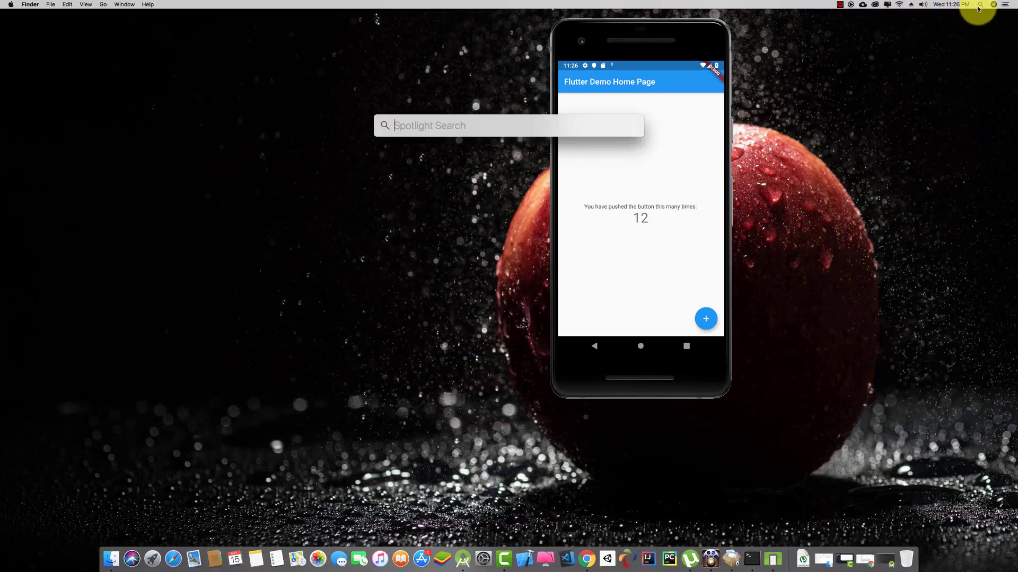
pyautogui.press('Return')
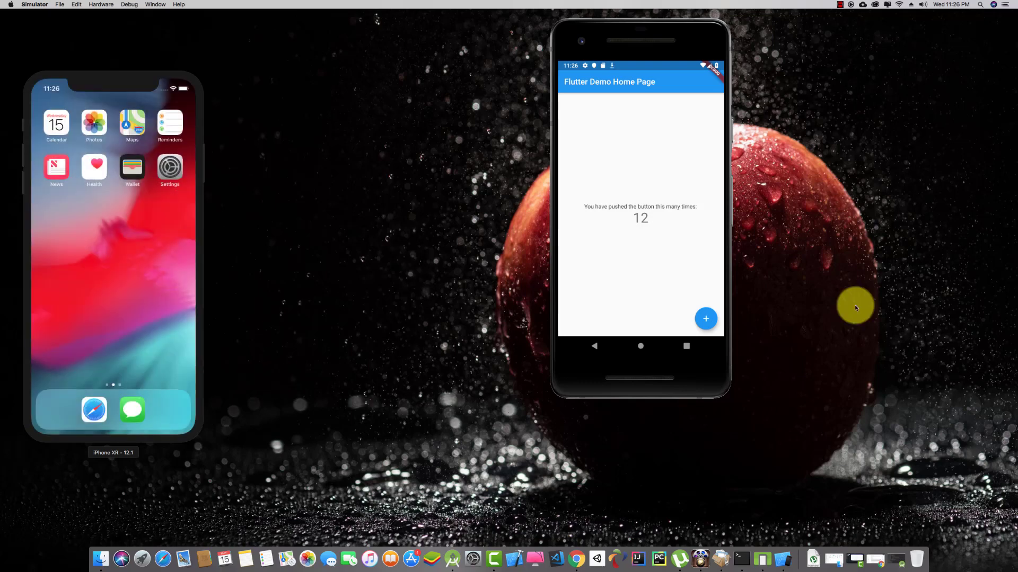
pyautogui.moveTo(165, 438); pyautogui.dragTo(495, 393)
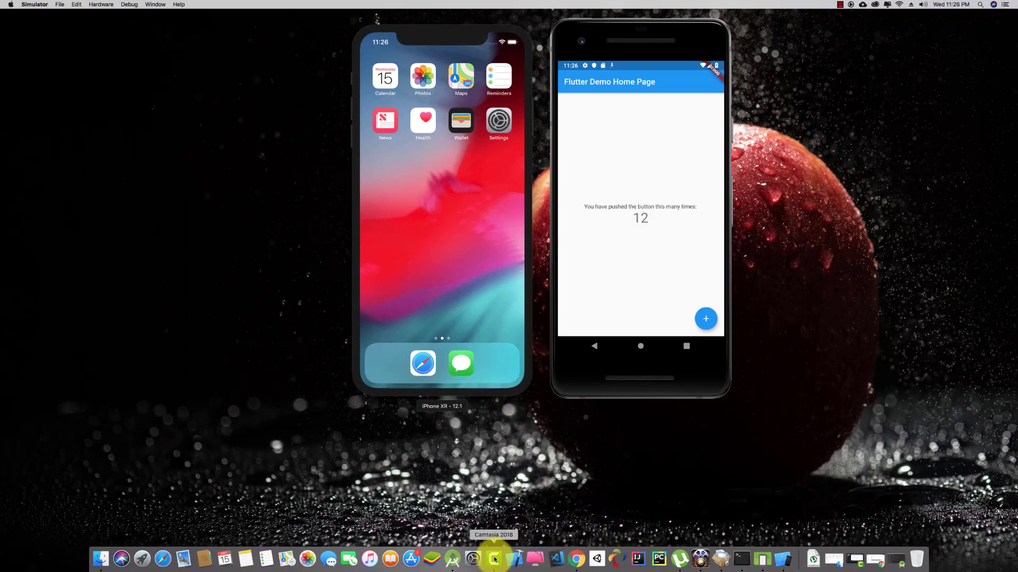
pyautogui.click(450, 561)
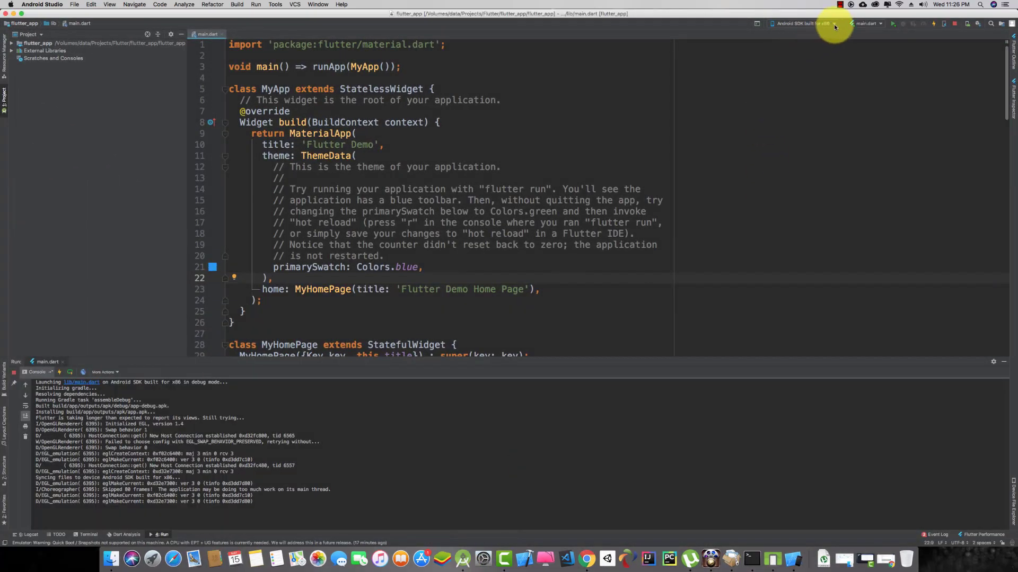
# Step: Select iPhone XR as the target device and run main.dart
pyautogui.click(835, 24)
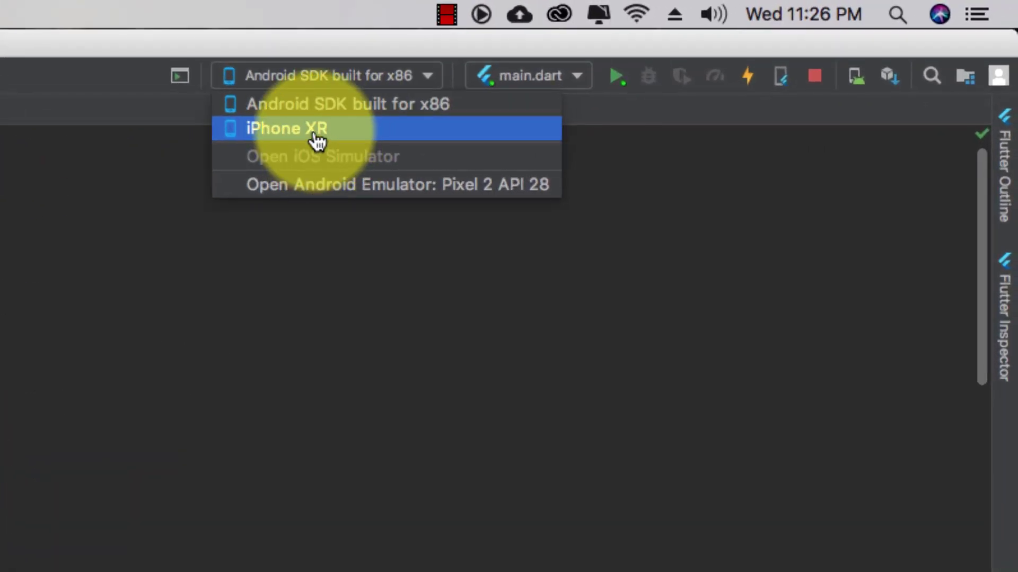
pyautogui.click(317, 139)
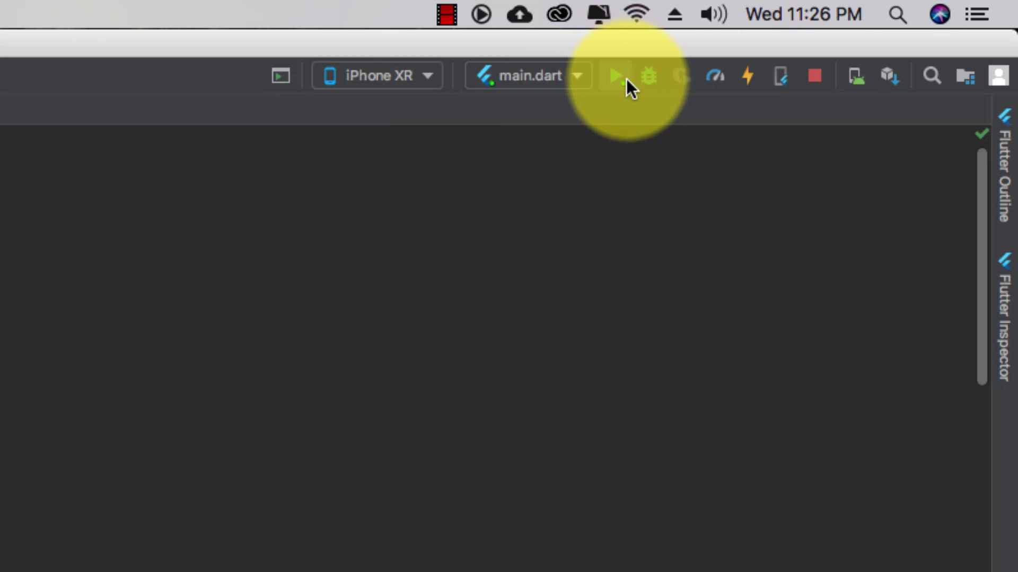
pyautogui.click(625, 80)
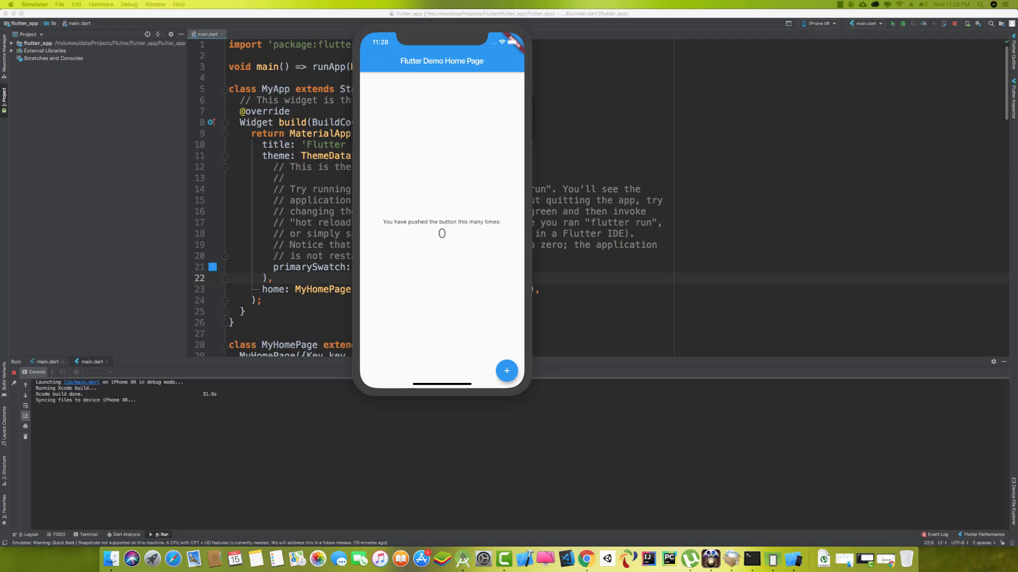
# Step: Tap + on the iPhone XR app until its counter reads 12, with the emulator alongside
pyautogui.click(506, 371)
pyautogui.click(507, 371)
pyautogui.click(507, 371)
pyautogui.click(507, 371)
pyautogui.click(507, 371)
pyautogui.click(507, 371)
pyautogui.click(507, 371)
pyautogui.click(506, 371)
pyautogui.click(507, 371)
pyautogui.click(506, 371)
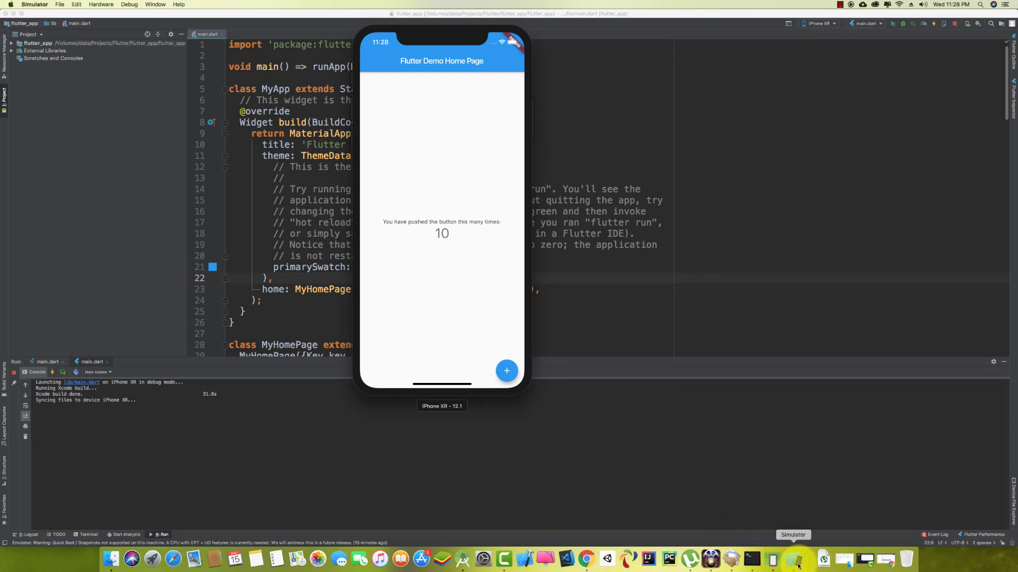
pyautogui.click(773, 559)
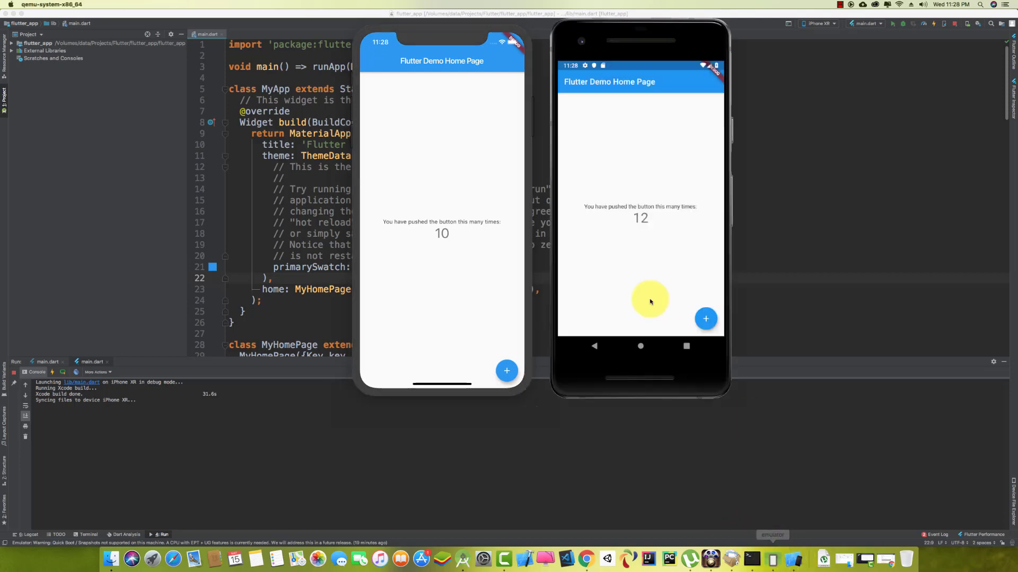
pyautogui.click(507, 374)
pyautogui.click(508, 376)
pyautogui.moveTo(691, 321); pyautogui.dragTo(726, 321)
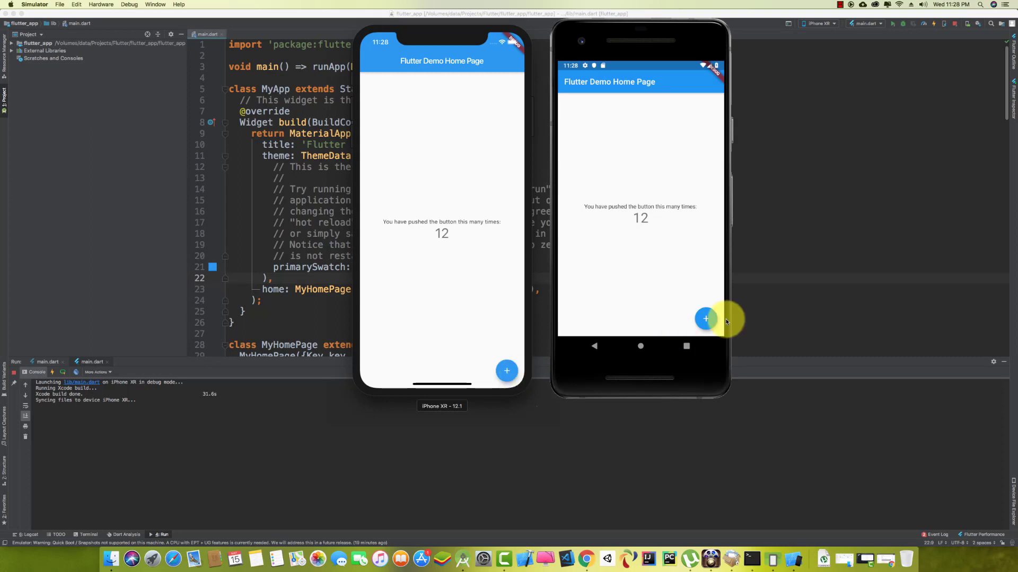